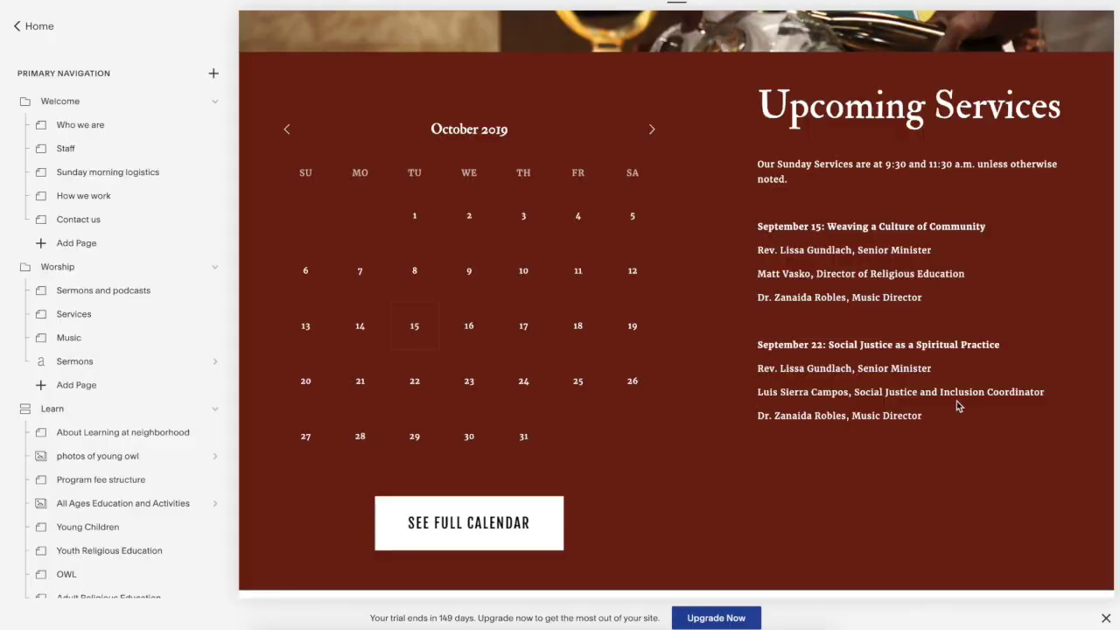
- Open the home page's calendar section for editing
{"action": "scroll", "coordinate": [526, 297], "scroll_direction": "up", "scroll_amount": 15}
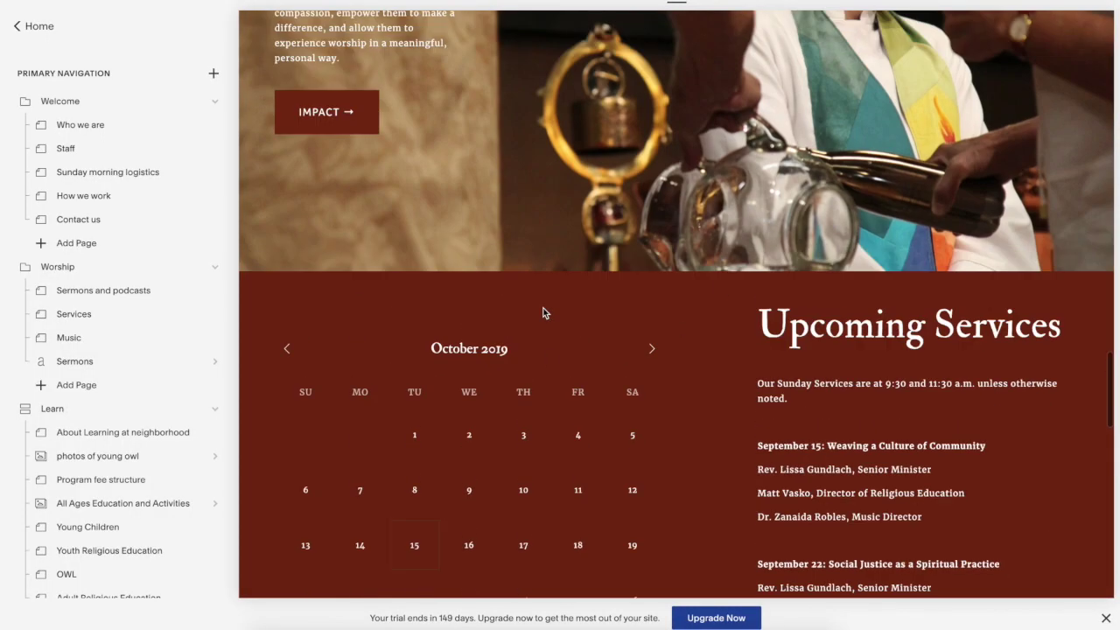
{"action": "scroll", "coordinate": [543, 312], "scroll_direction": "down", "scroll_amount": 15}
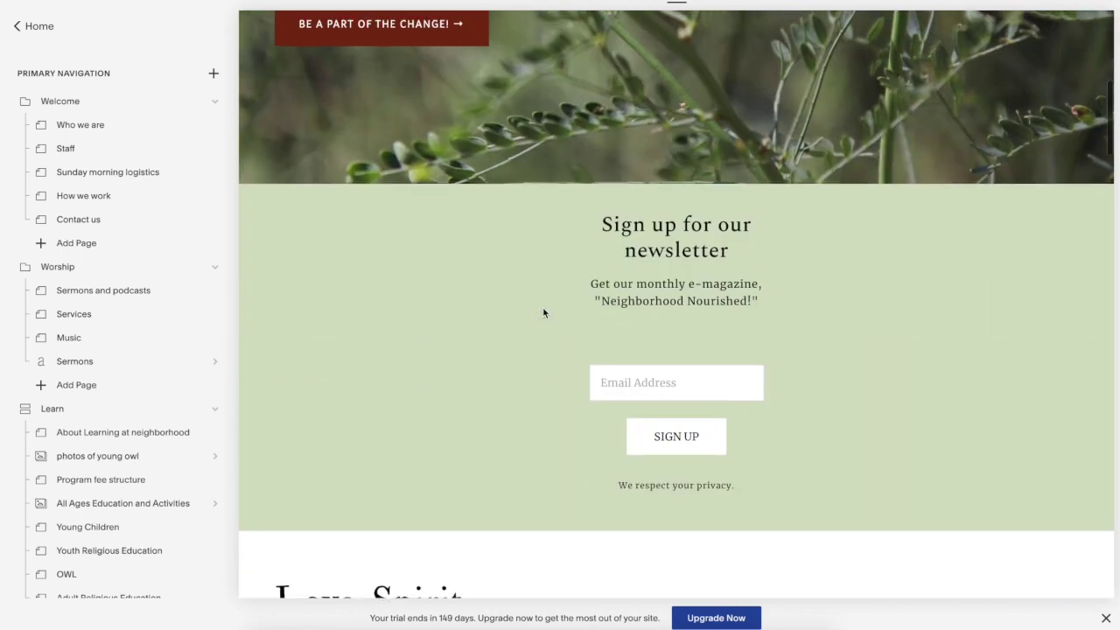
{"action": "scroll", "coordinate": [543, 313], "scroll_direction": "down", "scroll_amount": 8}
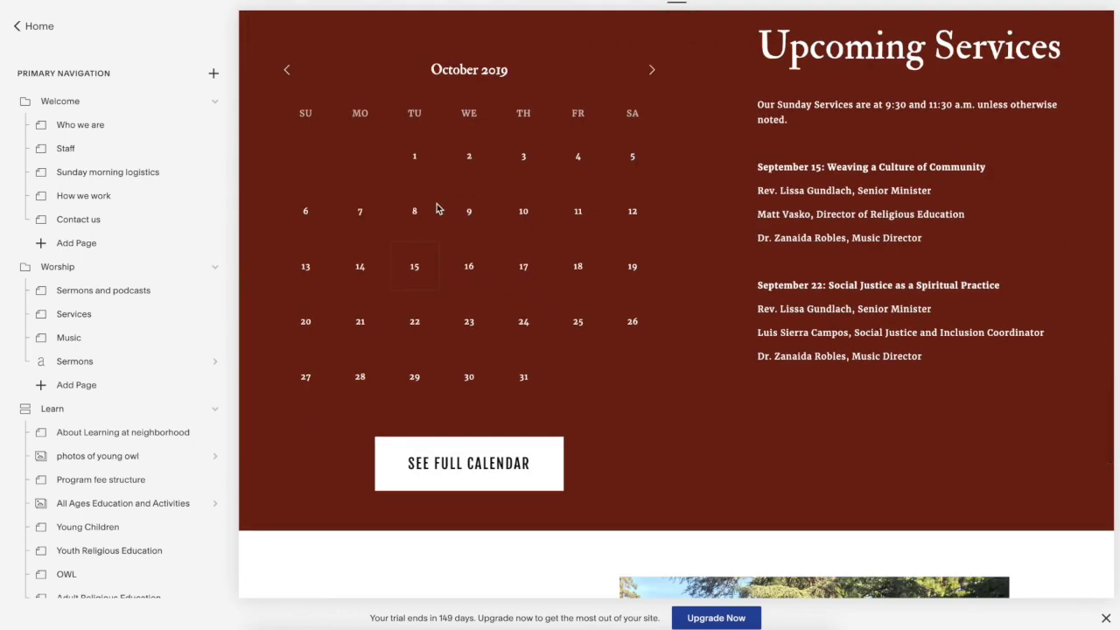
{"action": "scroll", "coordinate": [777, 464], "scroll_direction": "up", "scroll_amount": 1}
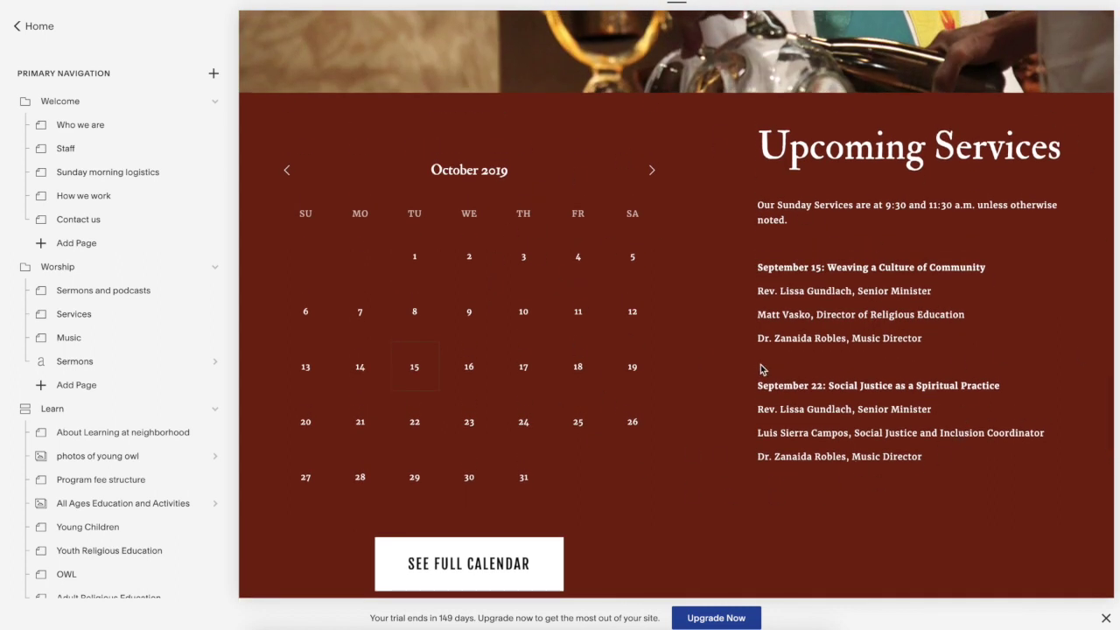
{"action": "mouse_move", "coordinate": [627, 143]}
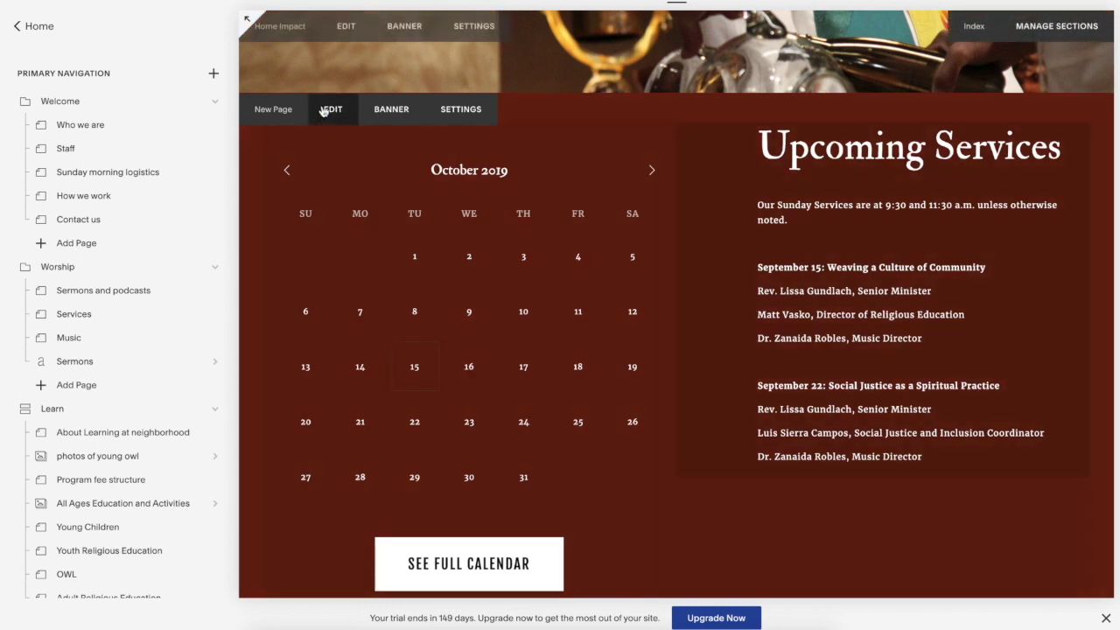
{"action": "left_click", "coordinate": [330, 109]}
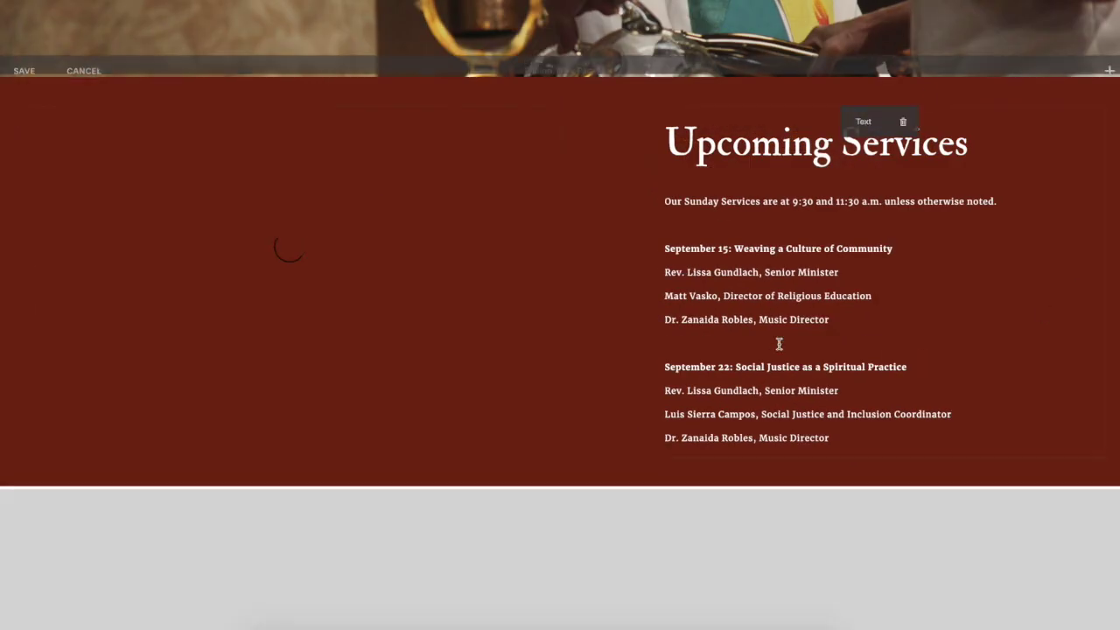
- Add a second Calendar block beside the existing calendar
{"action": "left_click", "coordinate": [1109, 62]}
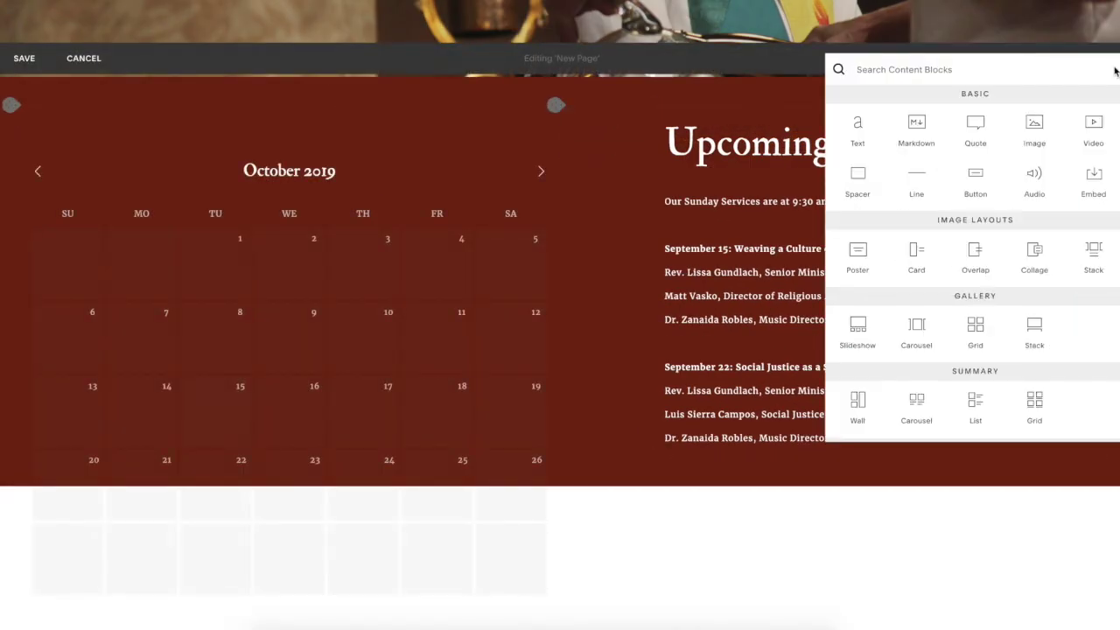
{"action": "type", "text": "cal"}
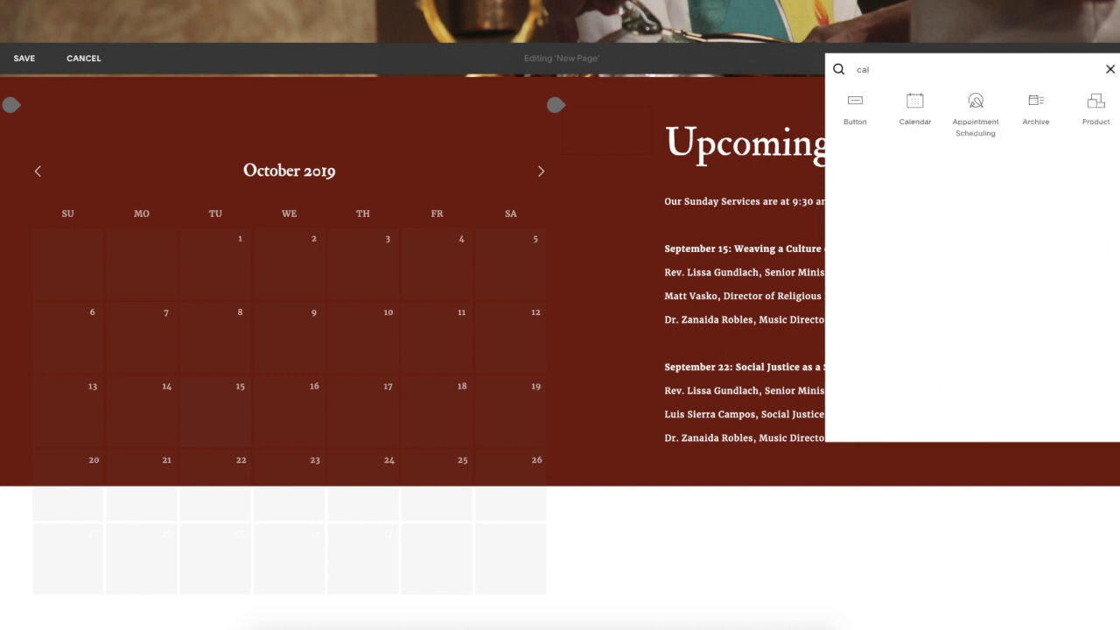
{"action": "left_click_drag", "start_coordinate": [908, 102], "coordinate": [581, 216]}
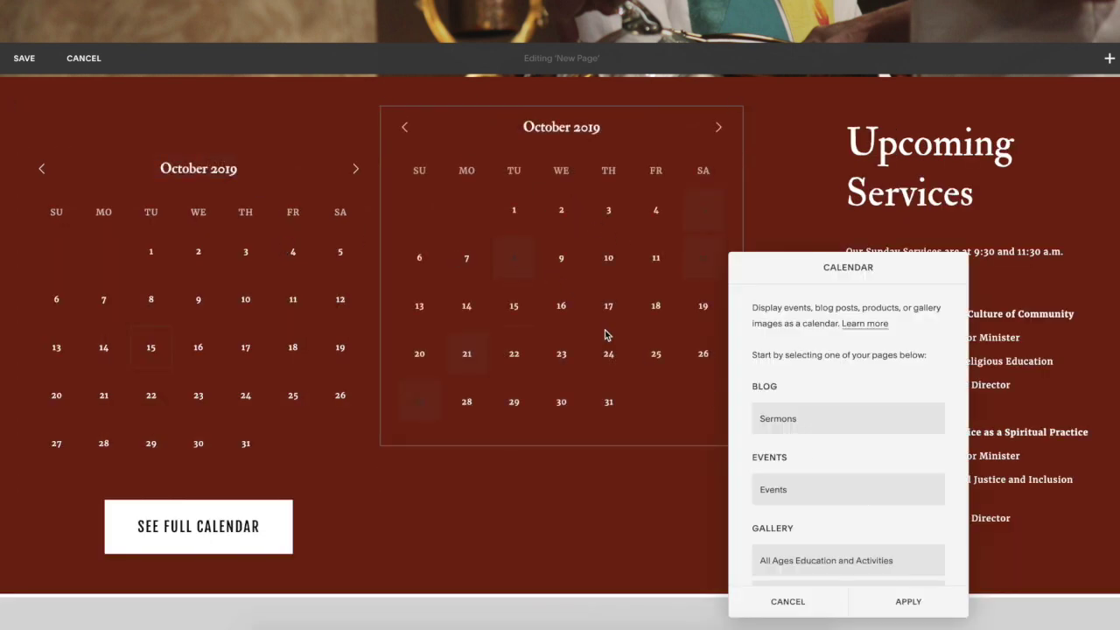
- Dismiss the new calendar's source settings and delete the duplicate calendar block
{"action": "scroll", "coordinate": [918, 433], "scroll_direction": "down", "scroll_amount": 2}
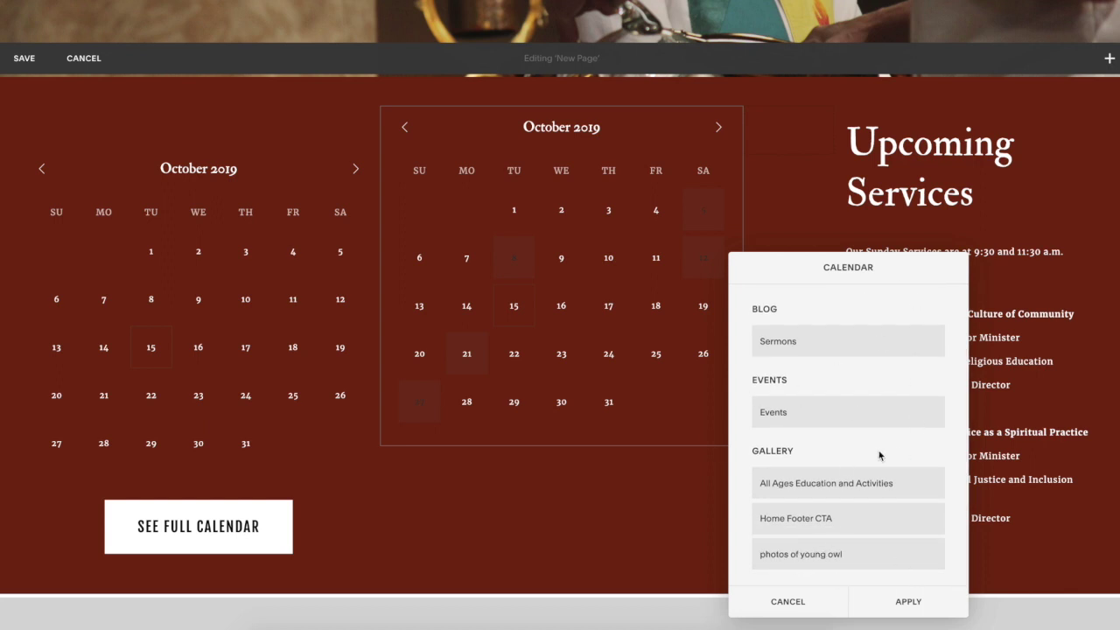
{"action": "mouse_move", "coordinate": [127, 207]}
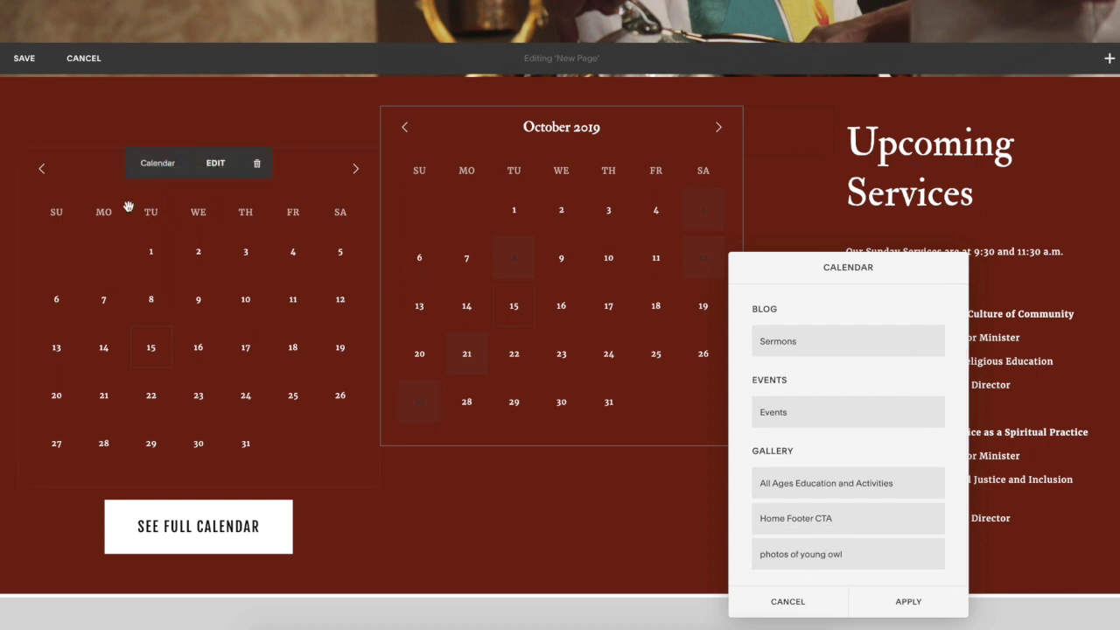
{"action": "left_click", "coordinate": [791, 601]}
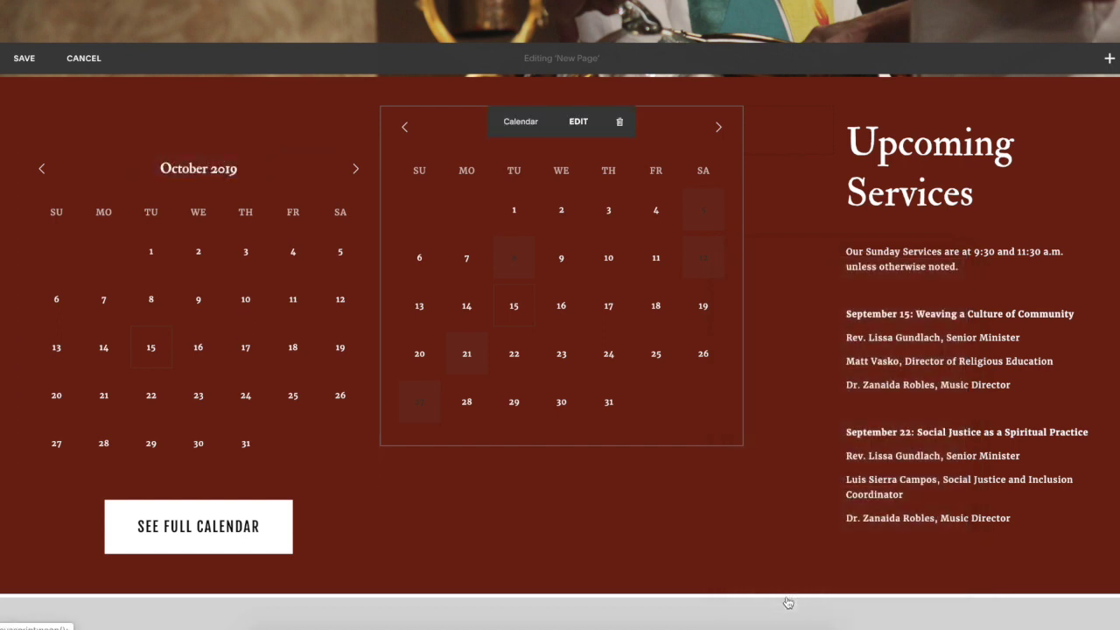
{"action": "left_click", "coordinate": [619, 121]}
{"action": "left_click", "coordinate": [680, 172]}
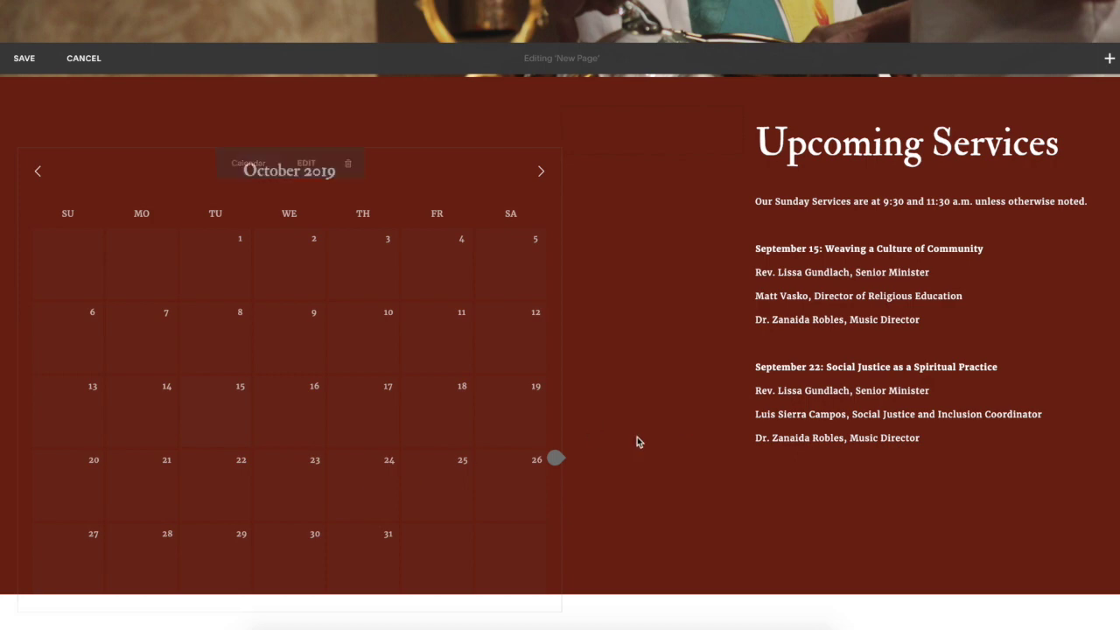
- Search the block list for 'bu', then cancel and discard all unsaved home page edits
{"action": "scroll", "coordinate": [416, 390], "scroll_direction": "down", "scroll_amount": 4}
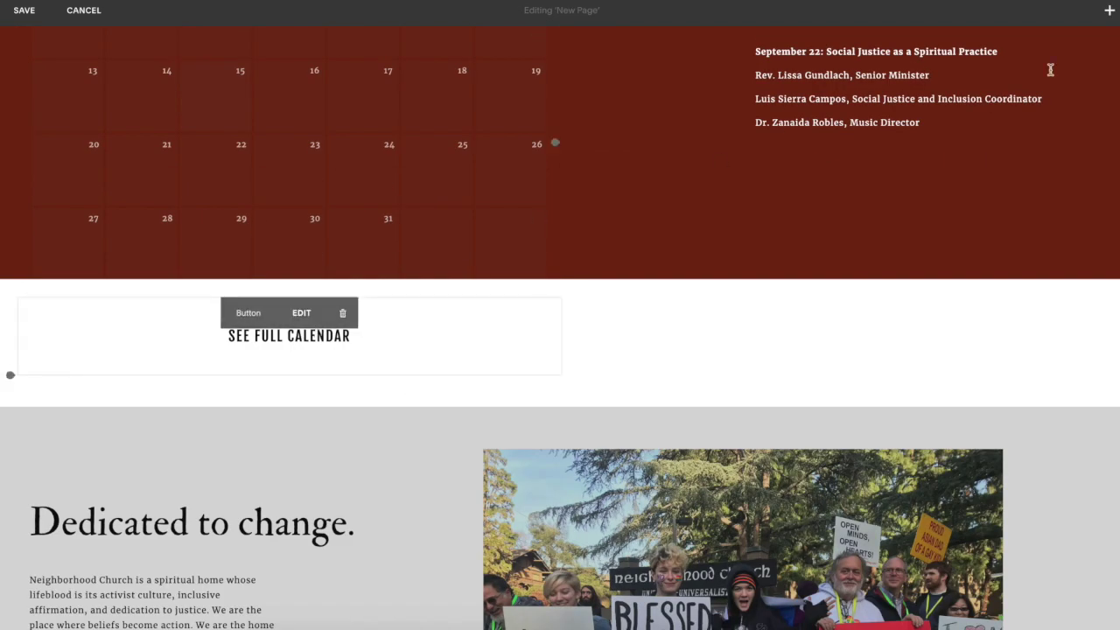
{"action": "left_click", "coordinate": [1111, 12]}
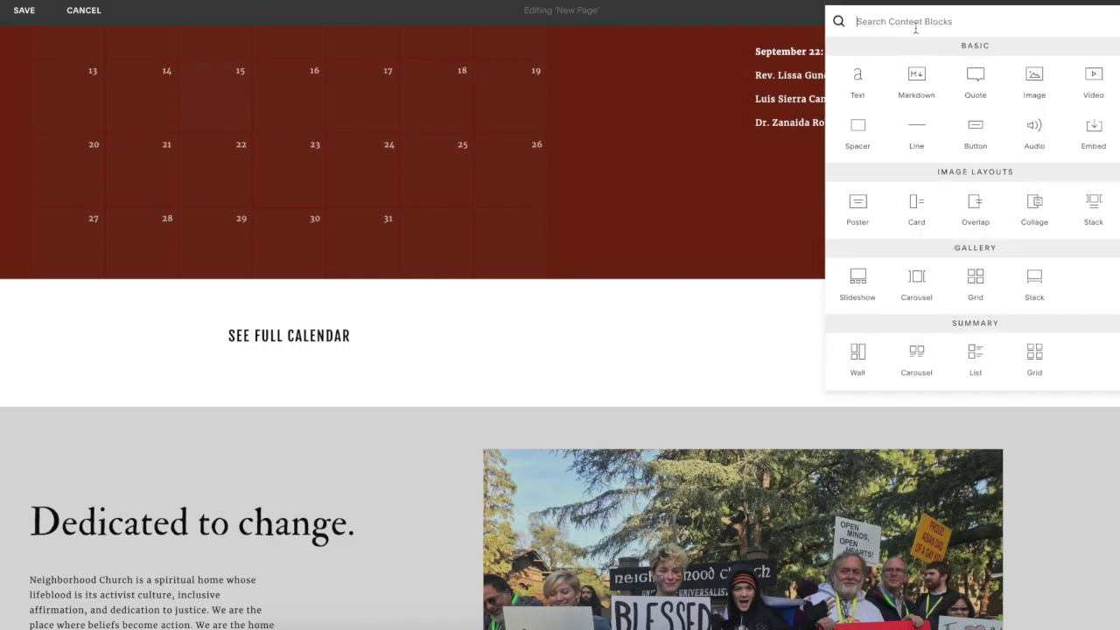
{"action": "type", "text": "bu"}
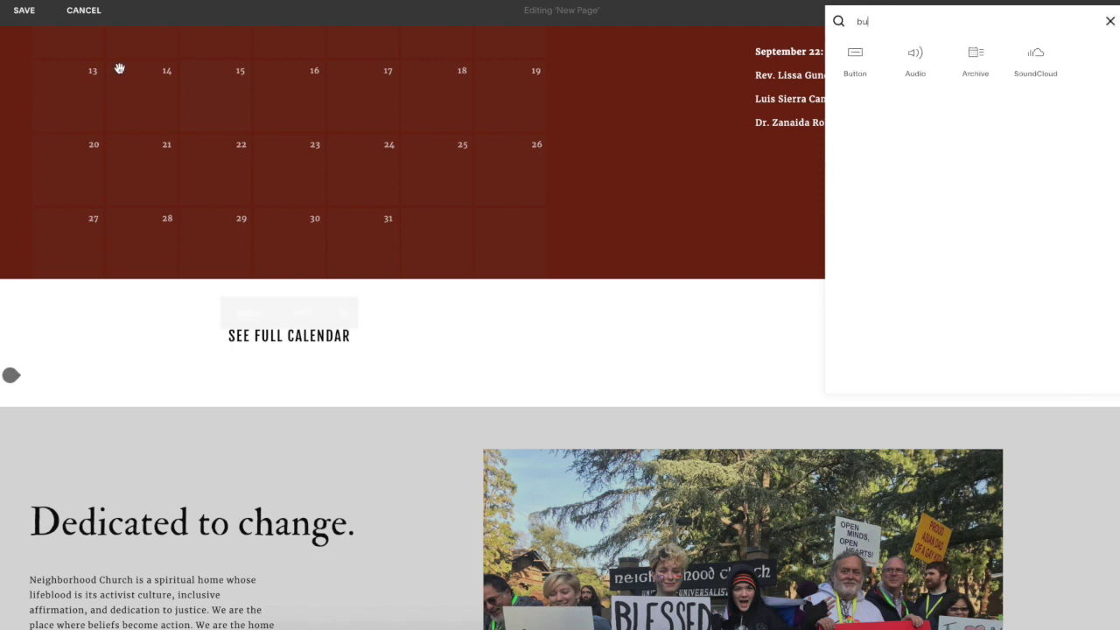
{"action": "left_click", "coordinate": [84, 11]}
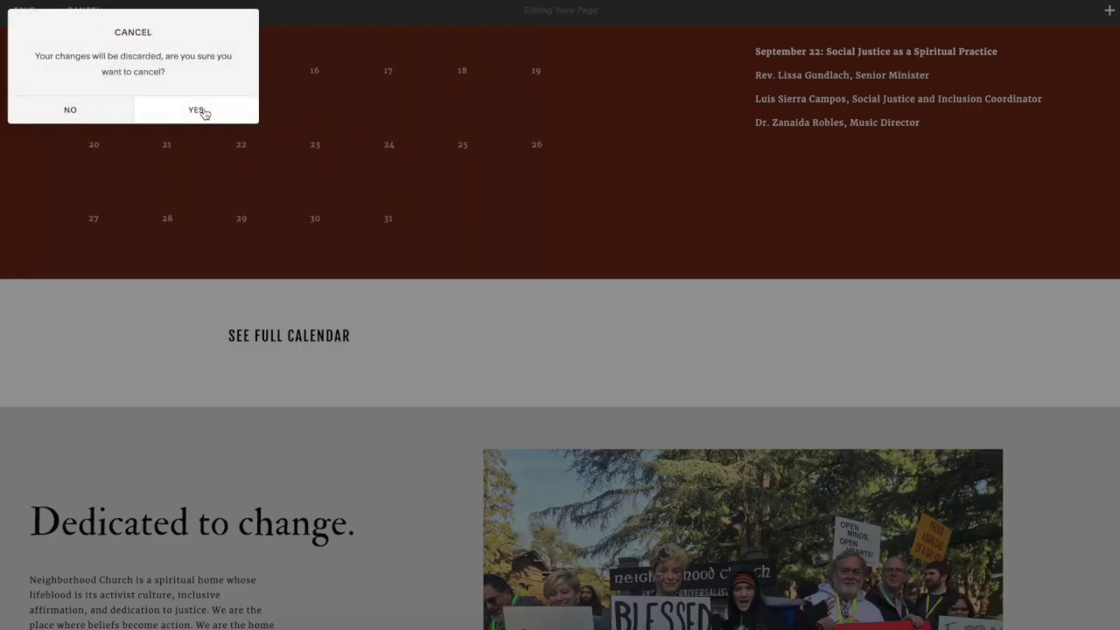
{"action": "left_click", "coordinate": [199, 110]}
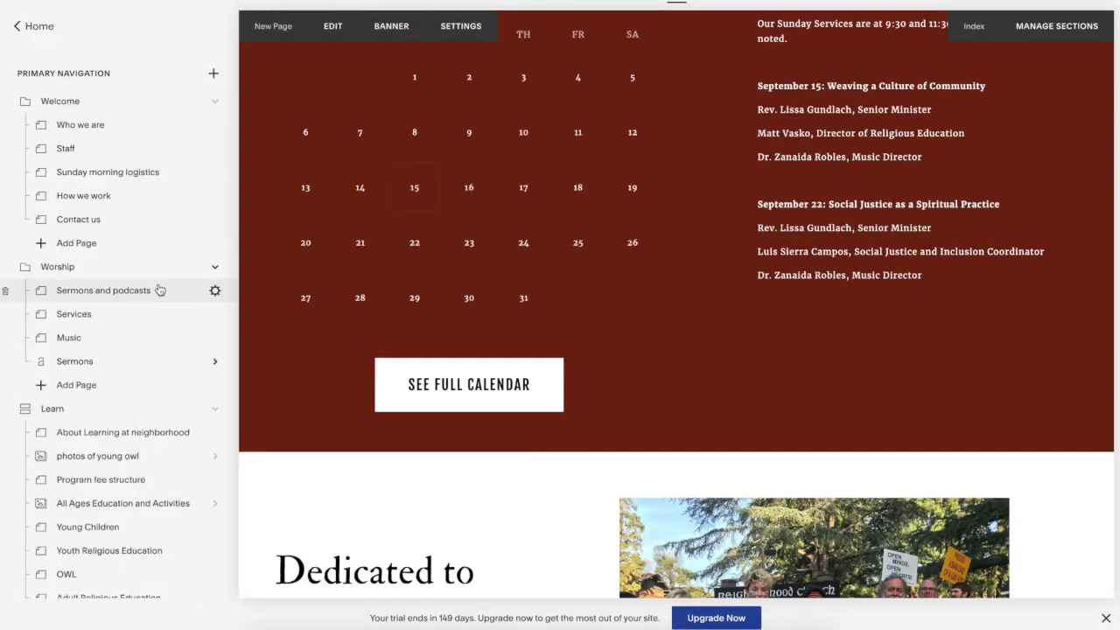
- Scroll the Pages list and open the Calendar page in the CONNECT folder
{"action": "scroll", "coordinate": [158, 287], "scroll_direction": "down", "scroll_amount": 12}
{"action": "scroll", "coordinate": [157, 289], "scroll_direction": "down", "scroll_amount": 5}
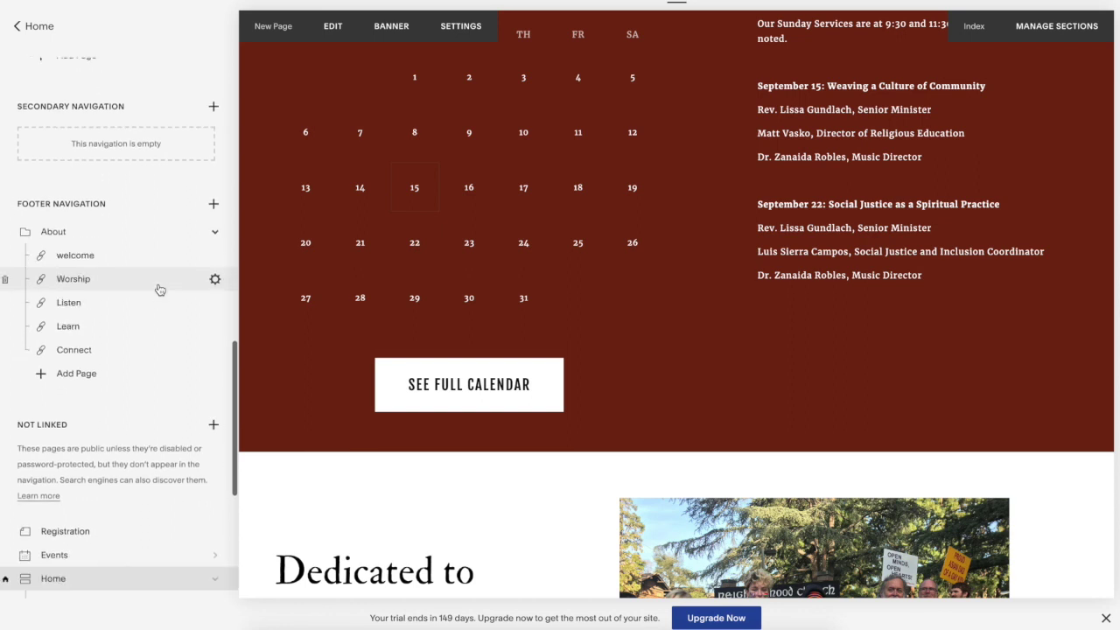
{"action": "scroll", "coordinate": [118, 386], "scroll_direction": "up", "scroll_amount": 8}
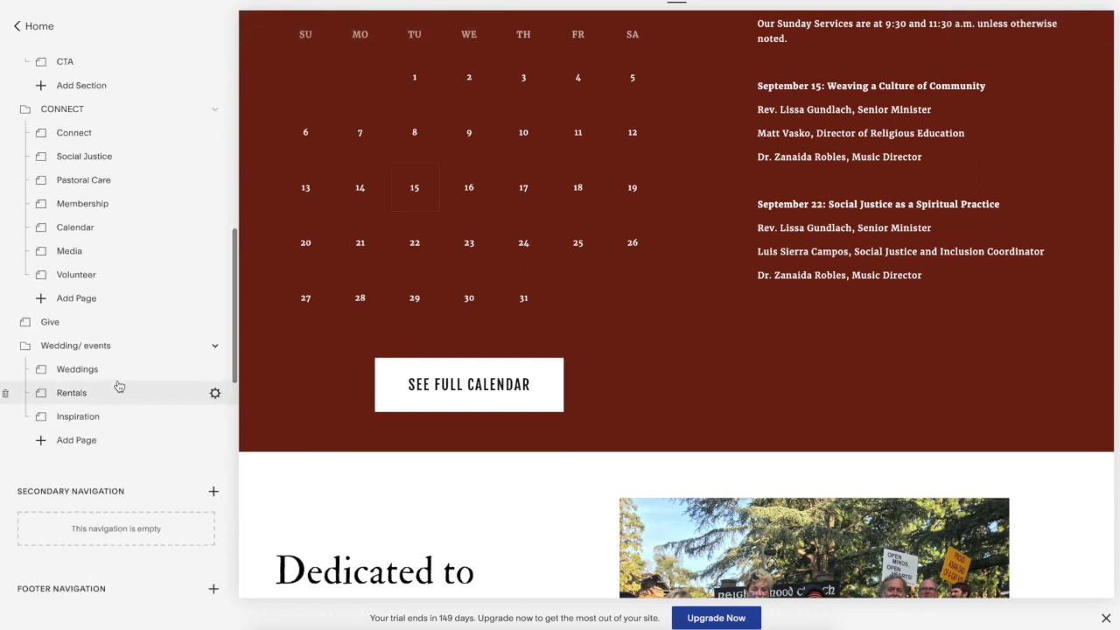
{"action": "scroll", "coordinate": [97, 315], "scroll_direction": "up", "scroll_amount": 1}
{"action": "left_click", "coordinate": [75, 294]}
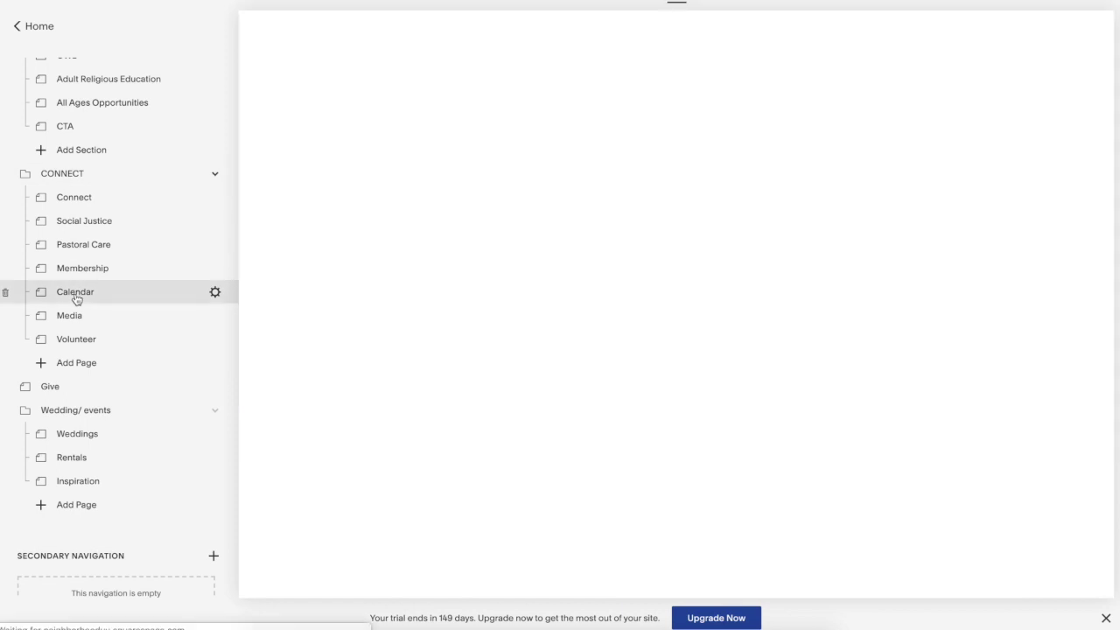
{"action": "scroll", "coordinate": [689, 330], "scroll_direction": "down", "scroll_amount": 5}
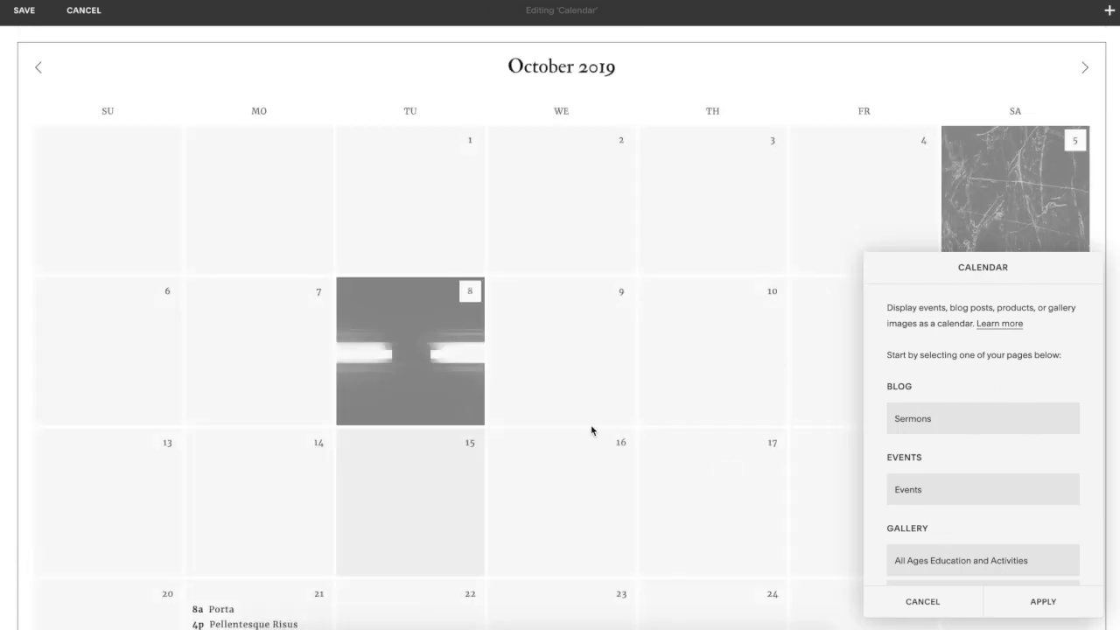
{"action": "scroll", "coordinate": [845, 468], "scroll_direction": "down", "scroll_amount": 1}
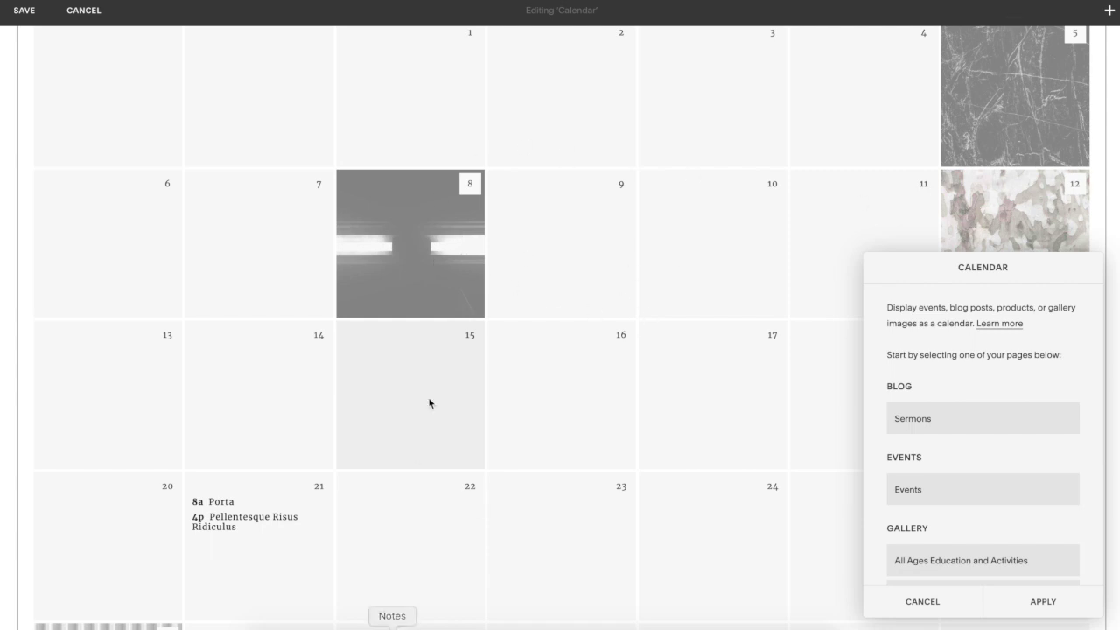
{"action": "scroll", "coordinate": [432, 383], "scroll_direction": "down", "scroll_amount": 2}
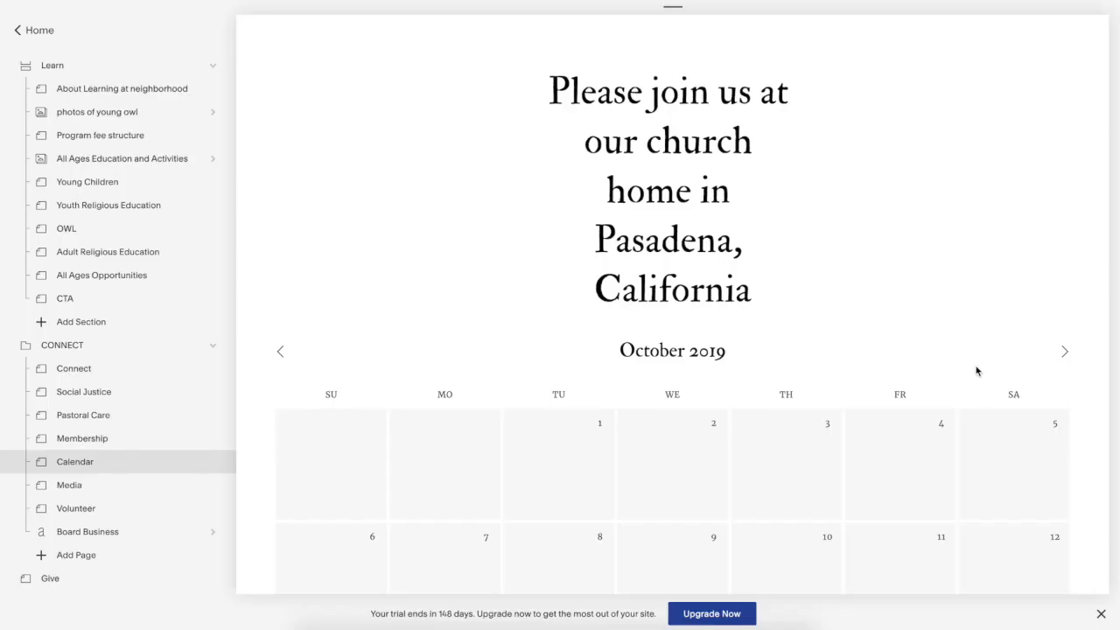
{"action": "scroll", "coordinate": [976, 371], "scroll_direction": "down", "scroll_amount": 2}
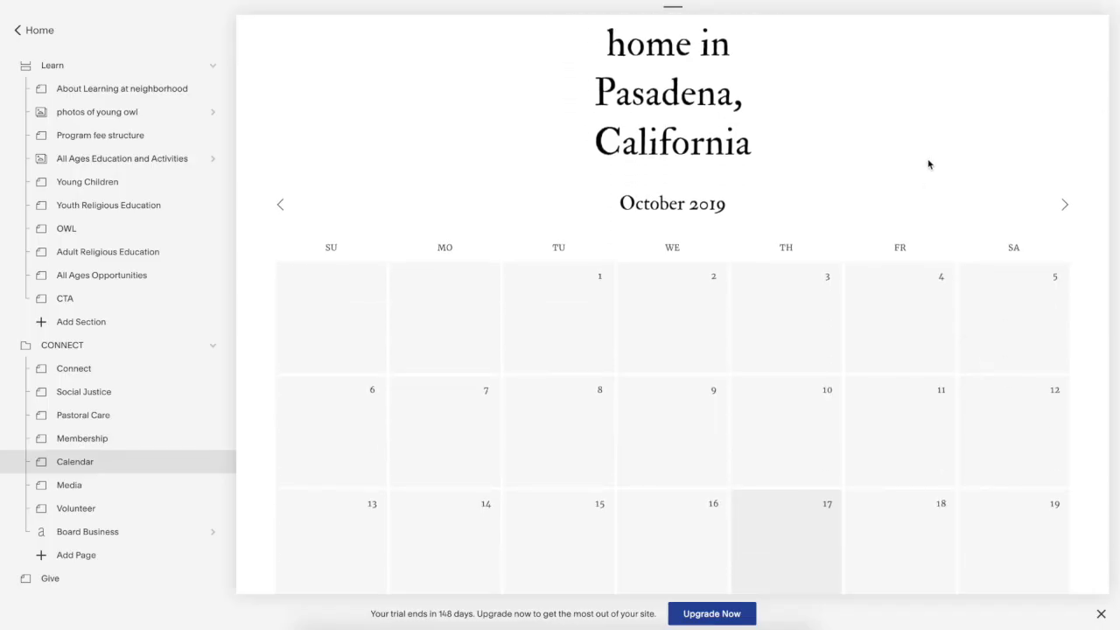
- Edit the Calendar page and check that its calendar block's source is the Events page
{"action": "scroll", "coordinate": [928, 165], "scroll_direction": "up", "scroll_amount": 4}
{"action": "scroll", "coordinate": [928, 165], "scroll_direction": "down", "scroll_amount": 4}
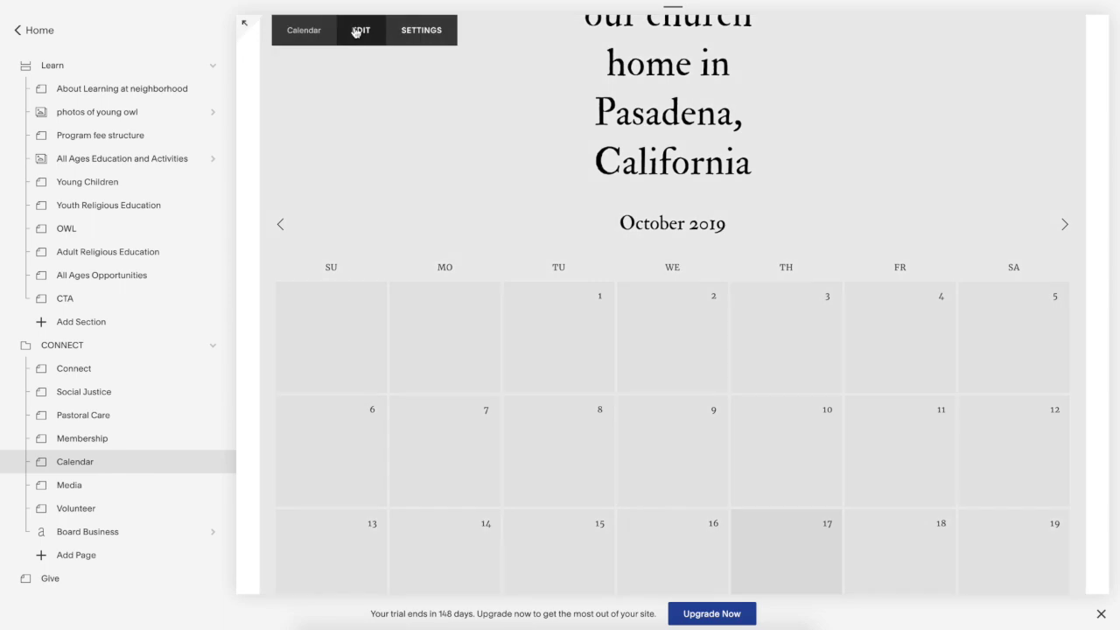
{"action": "left_click", "coordinate": [360, 30]}
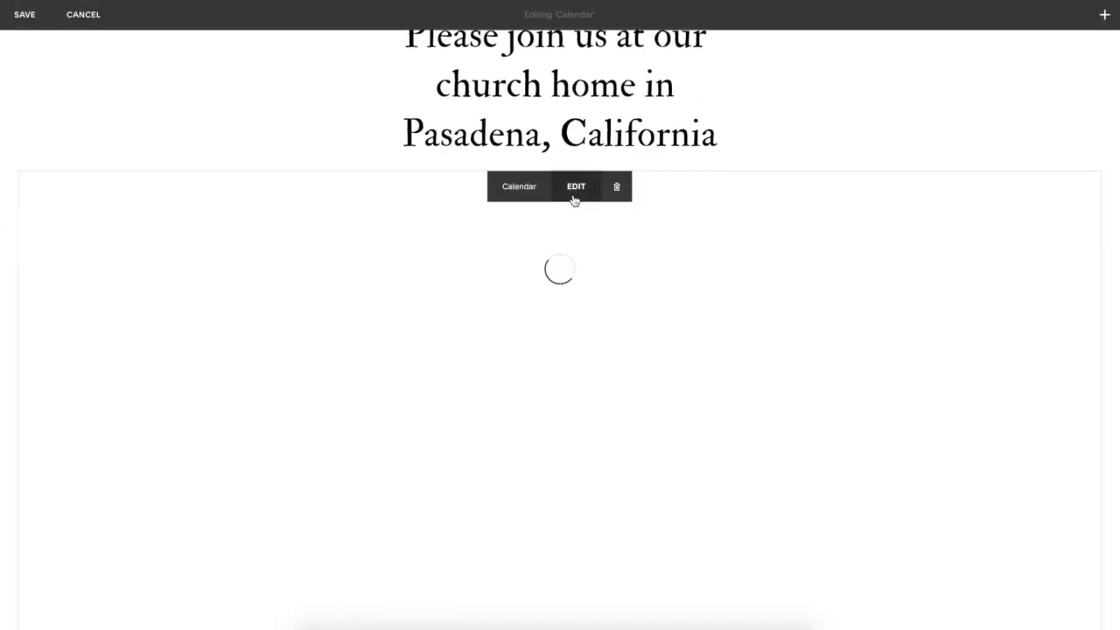
{"action": "left_click", "coordinate": [574, 187]}
{"action": "scroll", "coordinate": [936, 453], "scroll_direction": "down", "scroll_amount": 2}
{"action": "scroll", "coordinate": [910, 376], "scroll_direction": "up", "scroll_amount": 2}
{"action": "scroll", "coordinate": [936, 475], "scroll_direction": "down", "scroll_amount": 3}
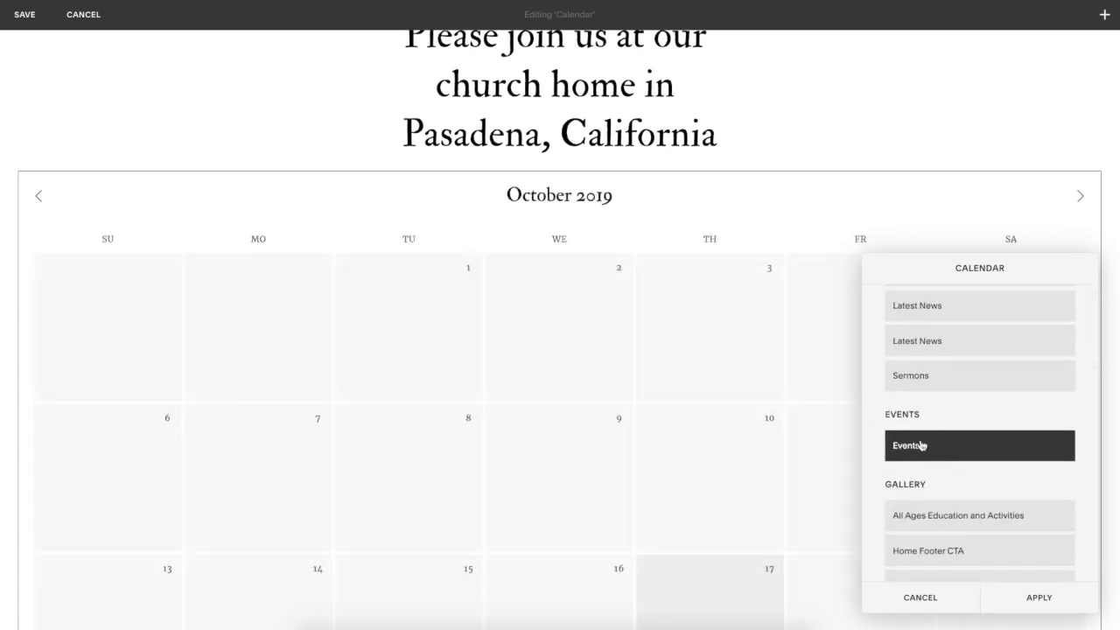
- Close the calendar block settings and leave the Calendar page editor without saving
{"action": "left_click", "coordinate": [925, 603]}
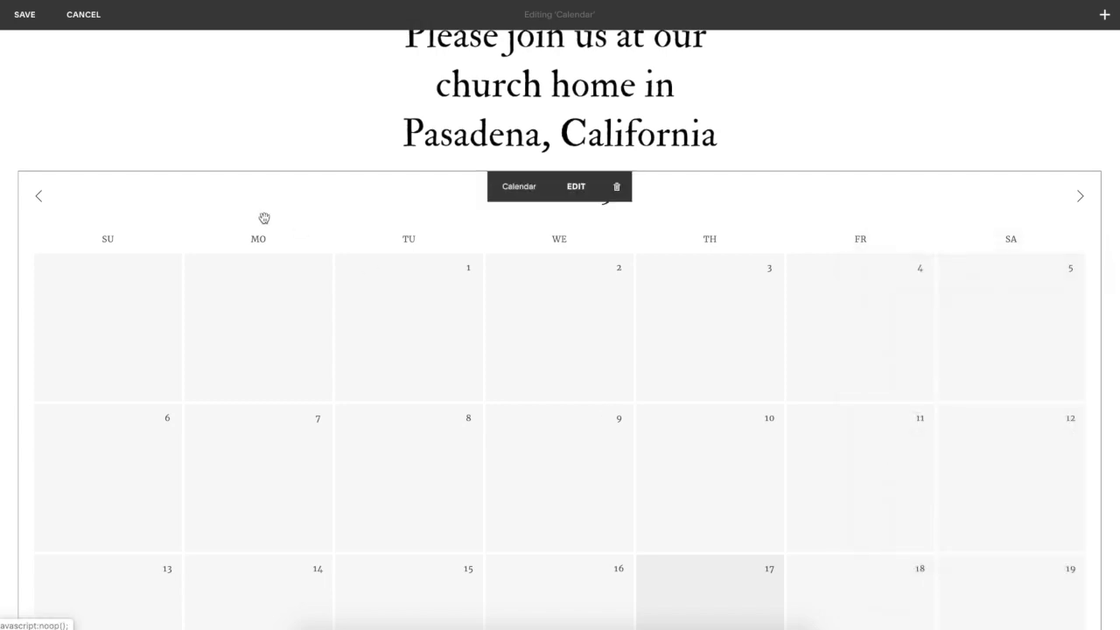
{"action": "left_click", "coordinate": [84, 16]}
{"action": "scroll", "coordinate": [136, 339], "scroll_direction": "down", "scroll_amount": 10}
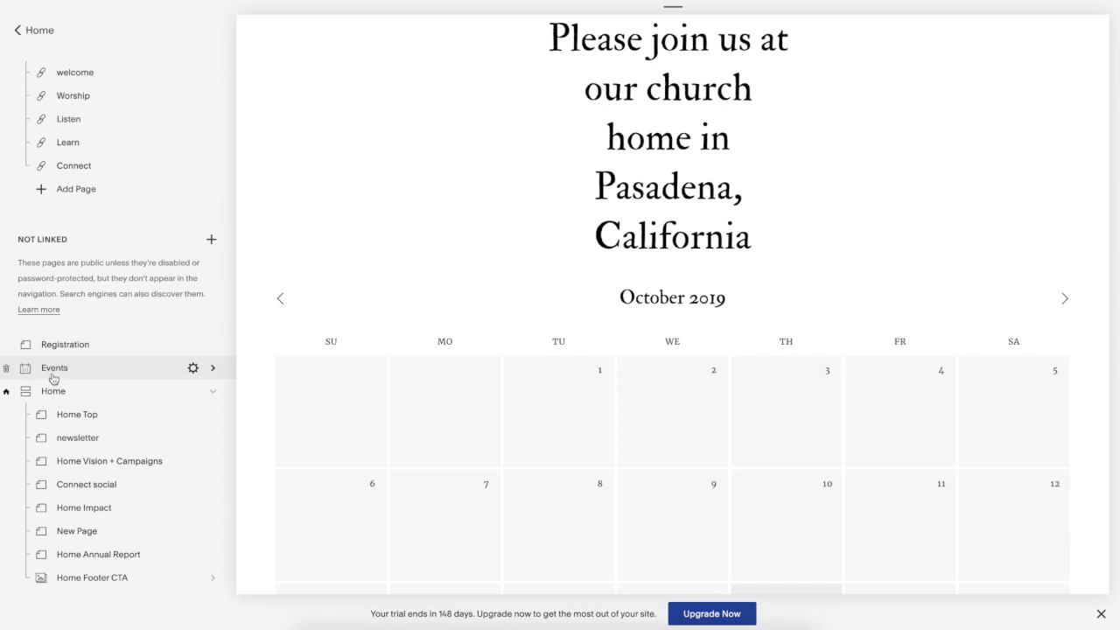
- Go to the Events page's list of two past events and start a new event
{"action": "left_click", "coordinate": [211, 241]}
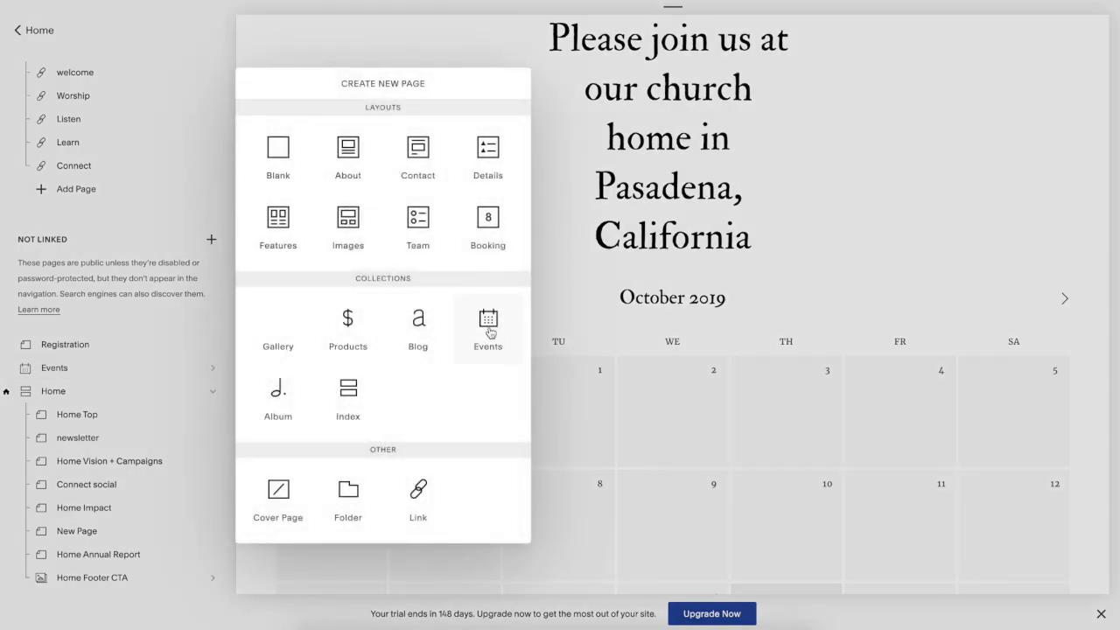
{"action": "left_click", "coordinate": [103, 374]}
{"action": "left_click", "coordinate": [61, 374]}
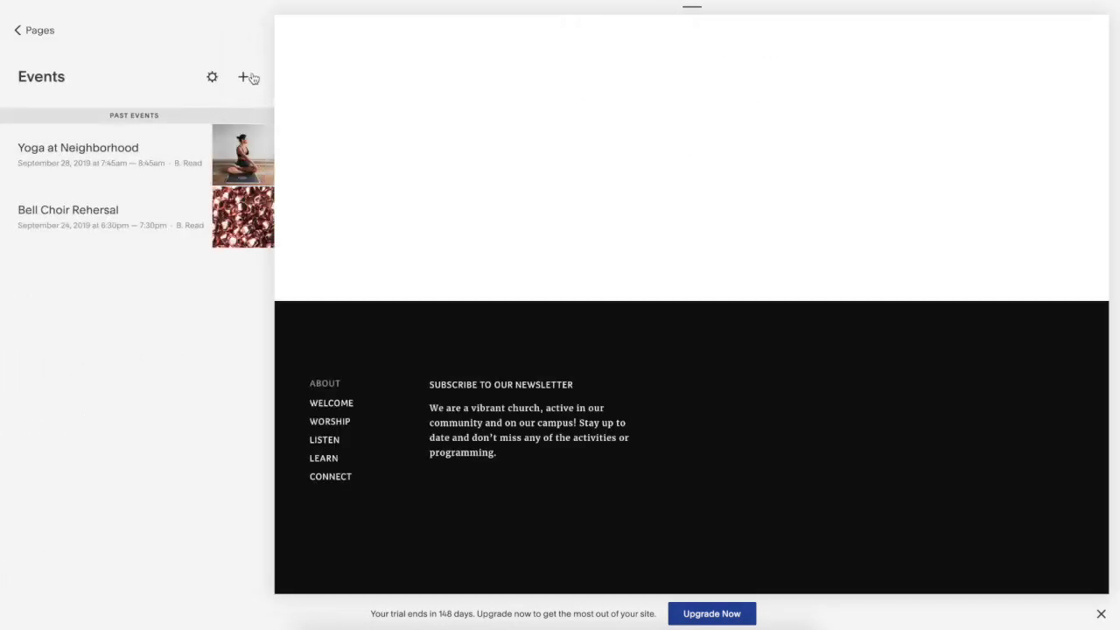
{"action": "left_click", "coordinate": [244, 77]}
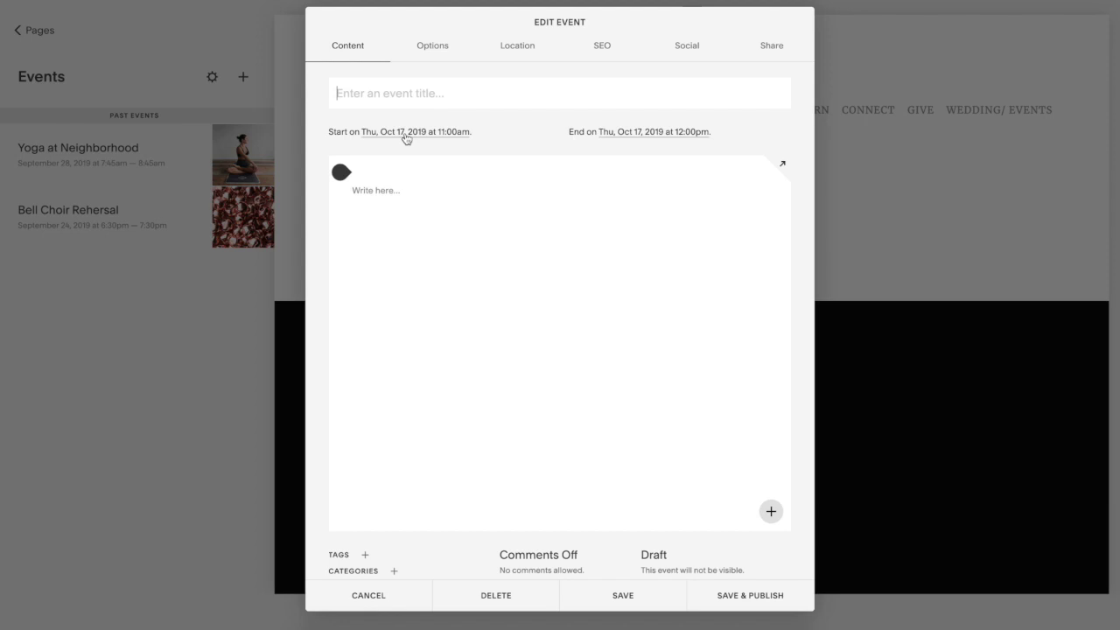
- Title the new event 'Yoga' and paste in the prepared class description
{"action": "type", "text": "Yoga"}
{"action": "left_click", "coordinate": [370, 192]}
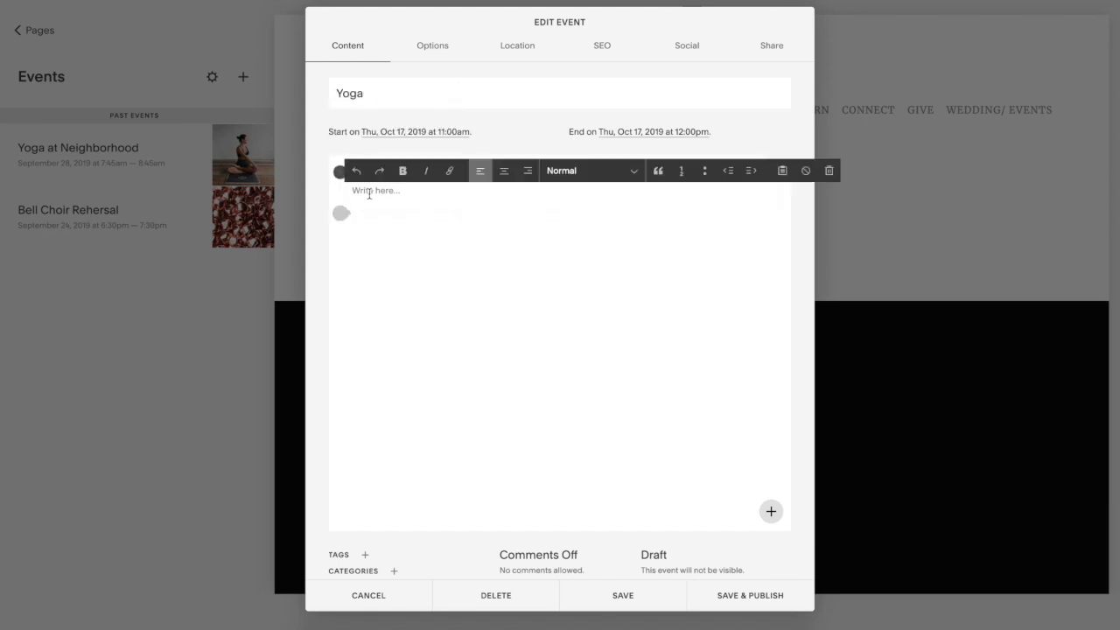
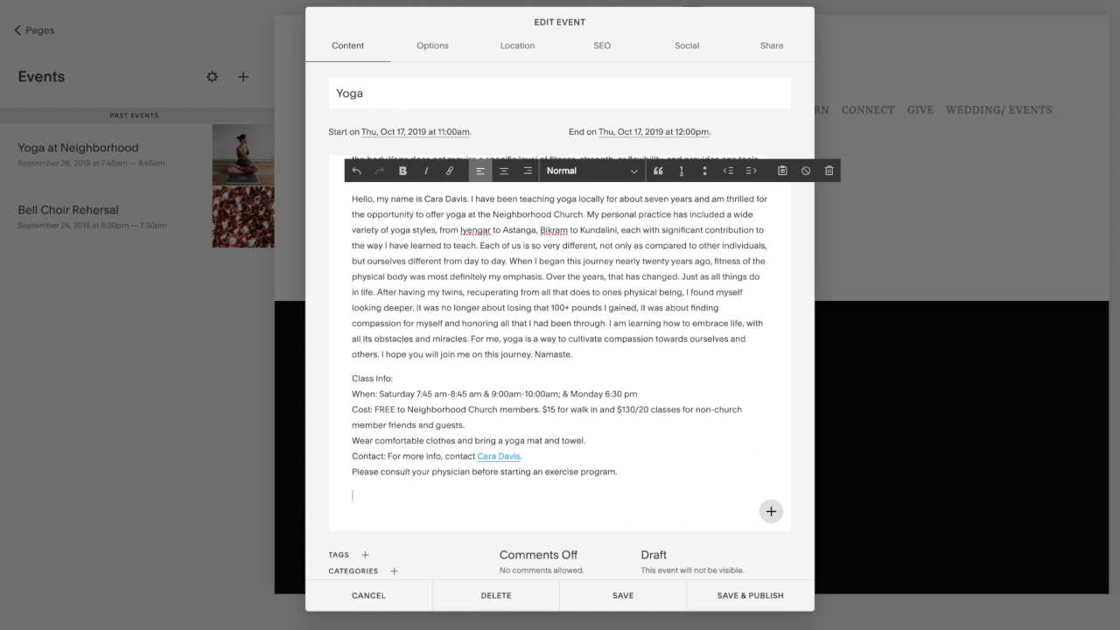
- Schedule the Yoga event for Saturday, October 19 at 7:30am and publish it
{"action": "left_click", "coordinate": [389, 131]}
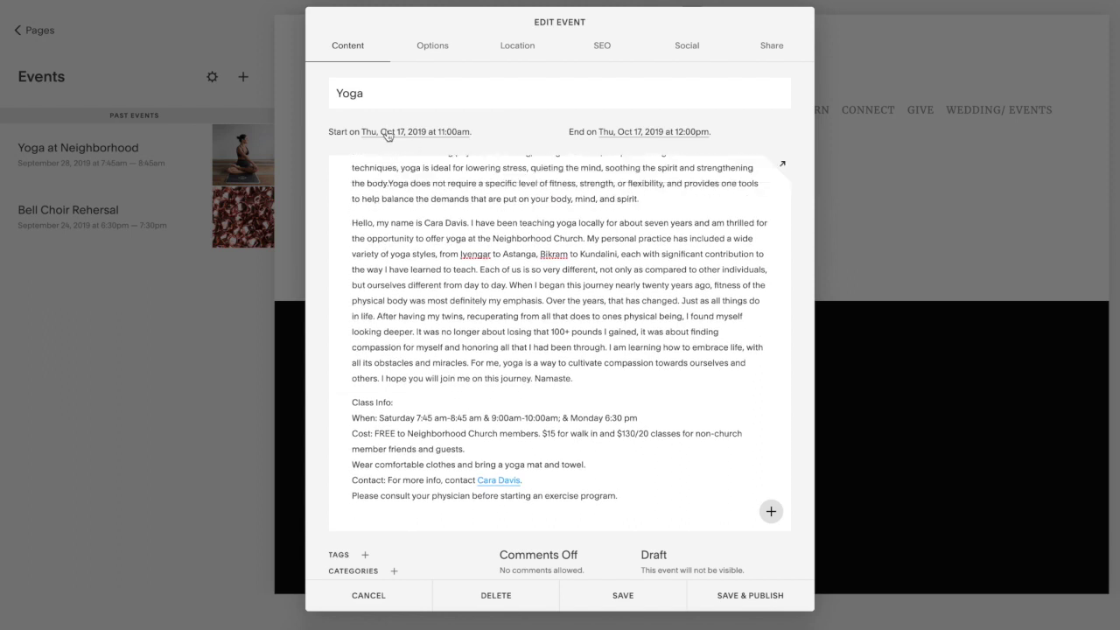
{"action": "left_click", "coordinate": [487, 267]}
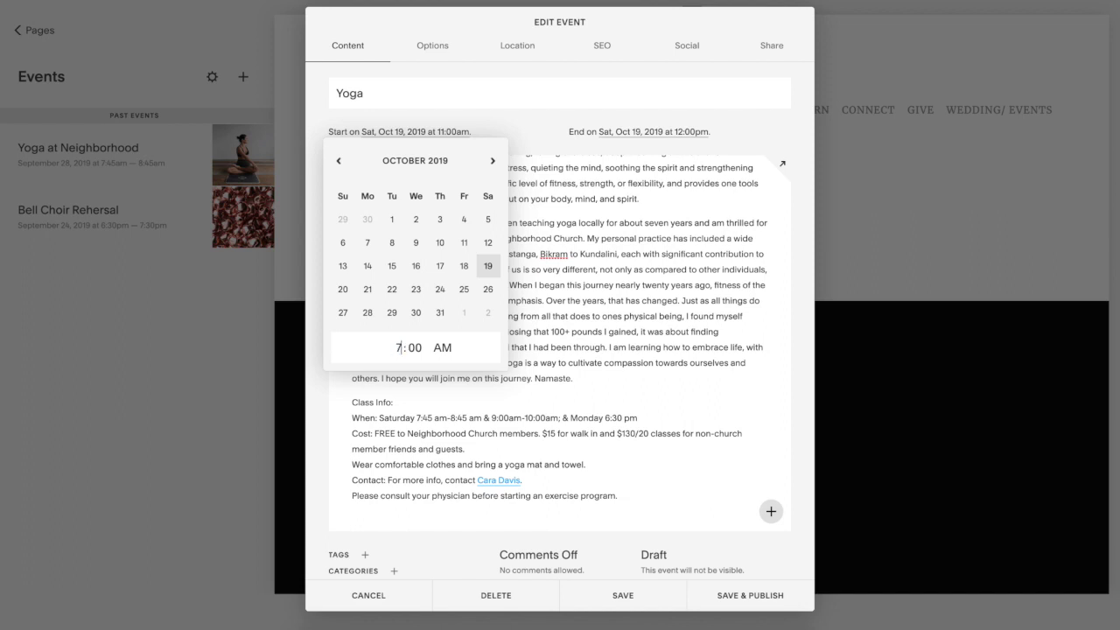
{"action": "left_click", "coordinate": [390, 351]}
{"action": "type", "text": "7"}
{"action": "left_click", "coordinate": [412, 347]}
{"action": "type", "text": "30"}
{"action": "left_click", "coordinate": [654, 231]}
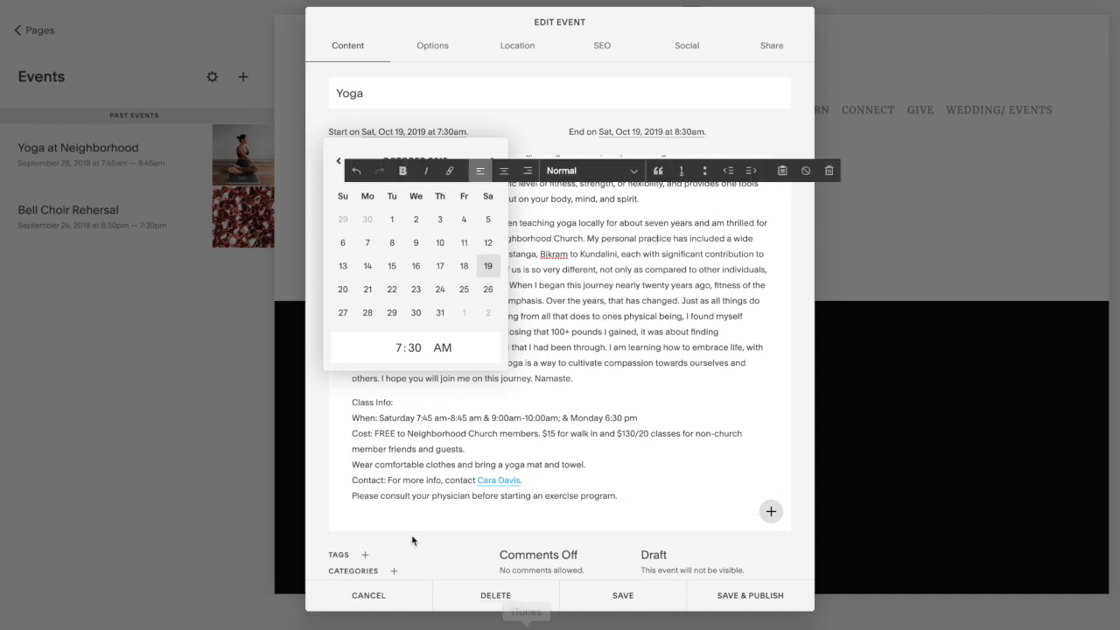
{"action": "left_click", "coordinate": [752, 599]}
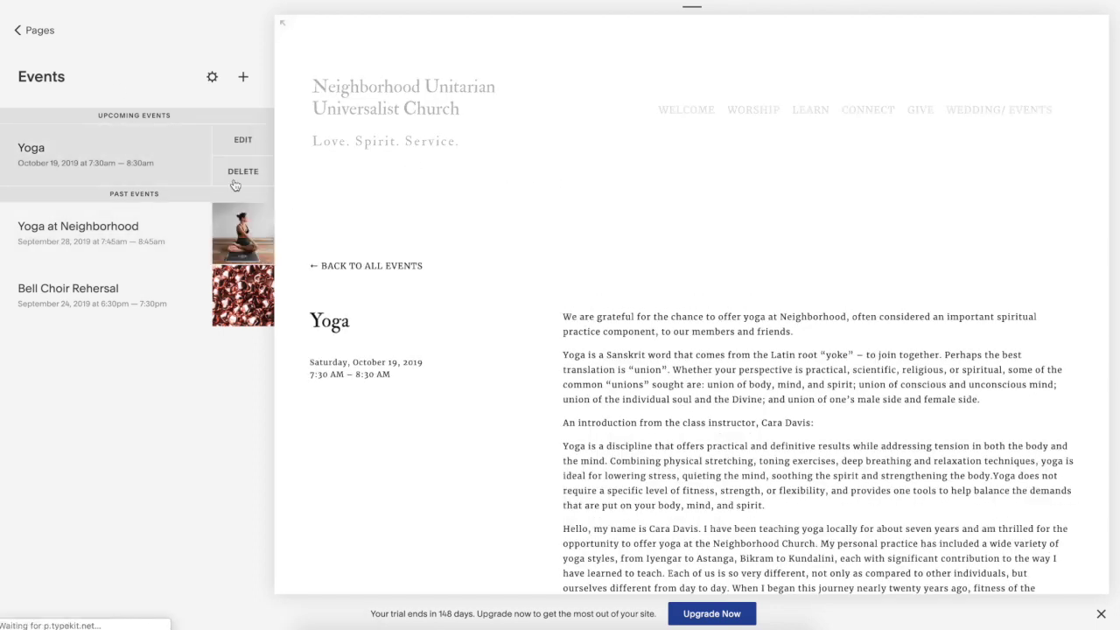
- Go to Connect > Calendar to see Yoga at 7:30a on October 19
{"action": "mouse_move", "coordinate": [867, 123]}
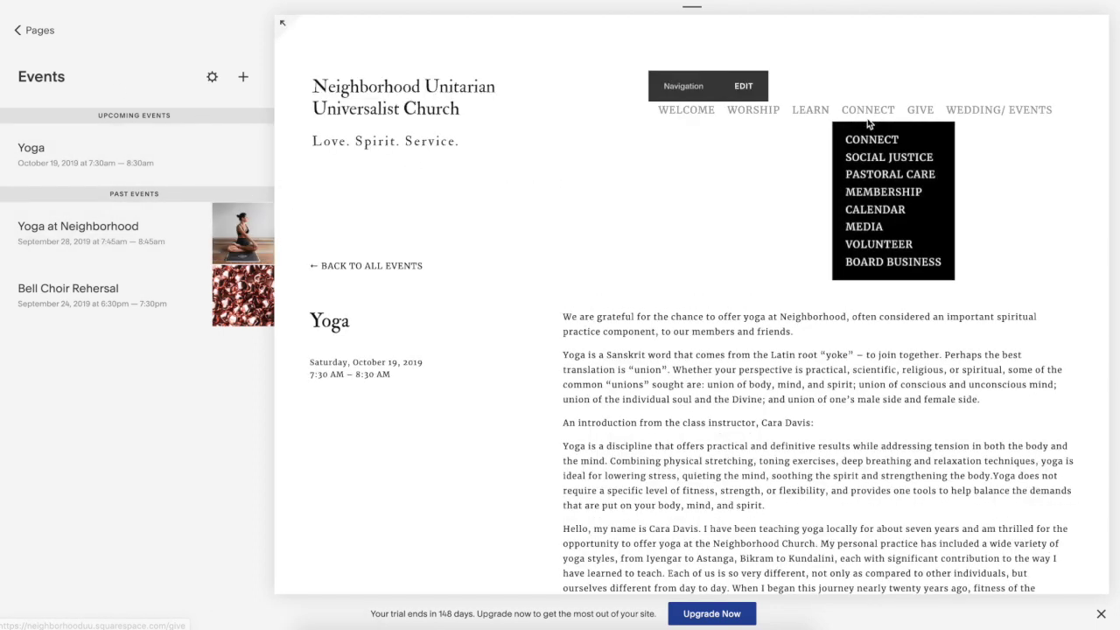
{"action": "left_click", "coordinate": [889, 210]}
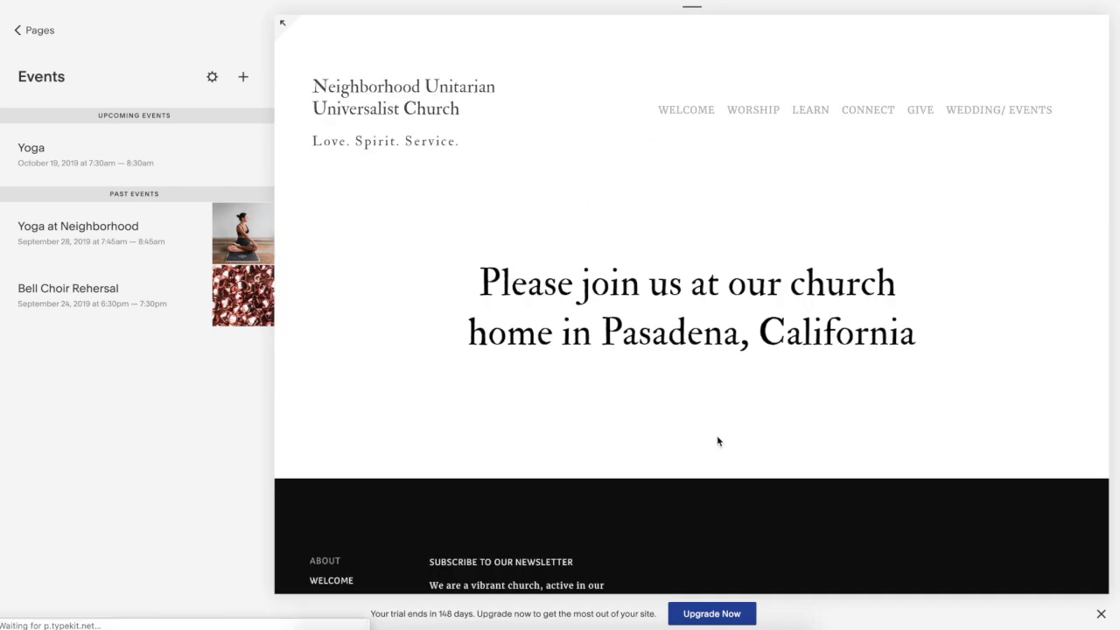
{"action": "scroll", "coordinate": [717, 440], "scroll_direction": "down", "scroll_amount": 3}
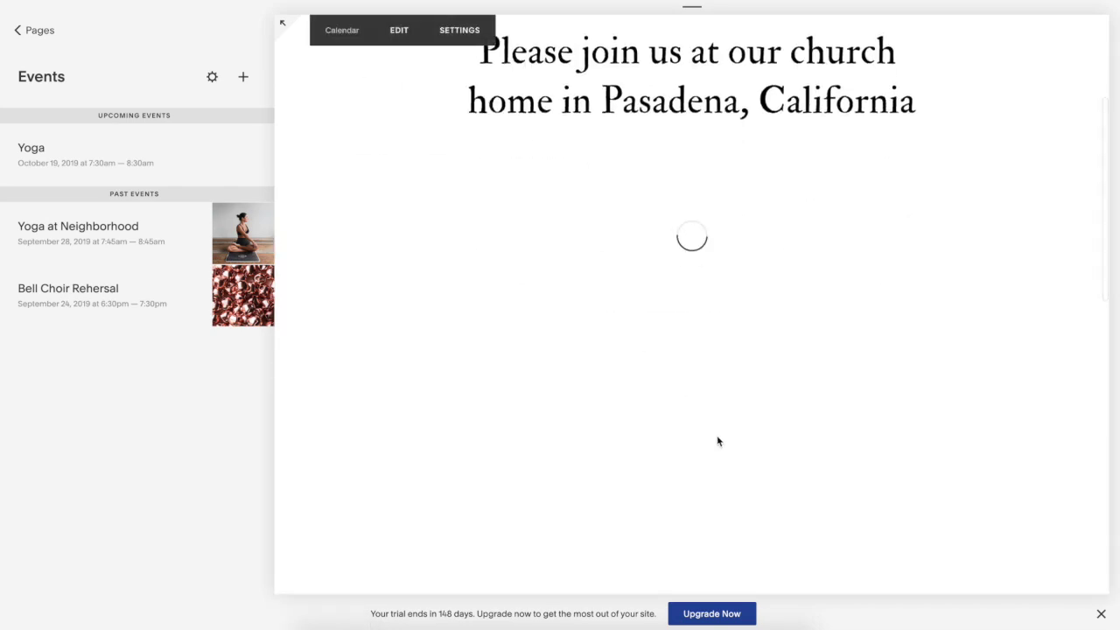
{"action": "mouse_move", "coordinate": [1007, 502]}
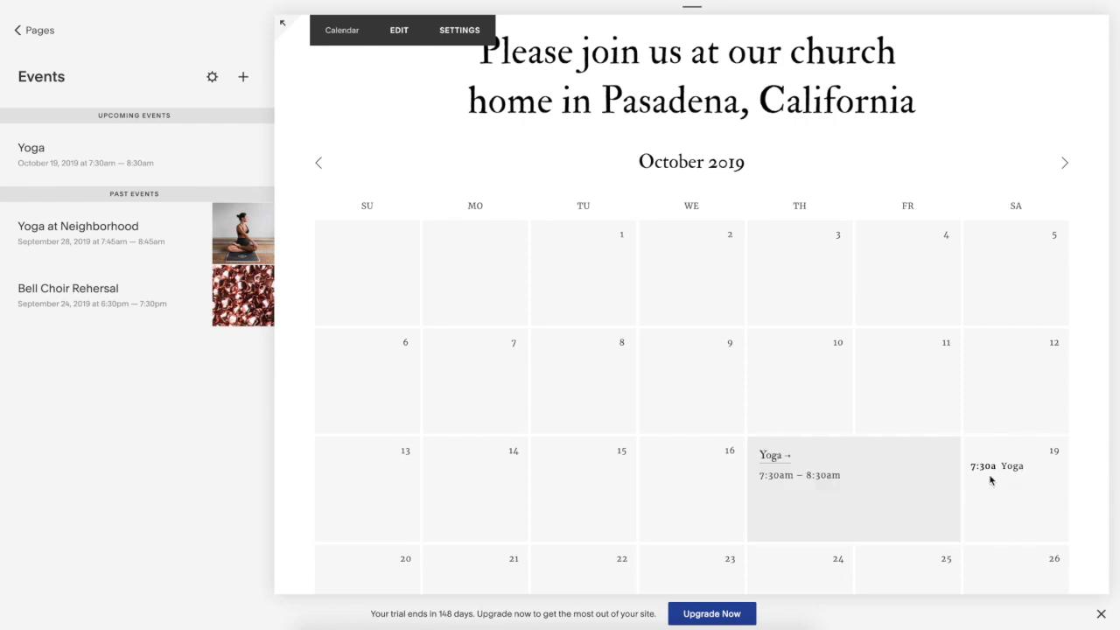
{"action": "mouse_move", "coordinate": [243, 147]}
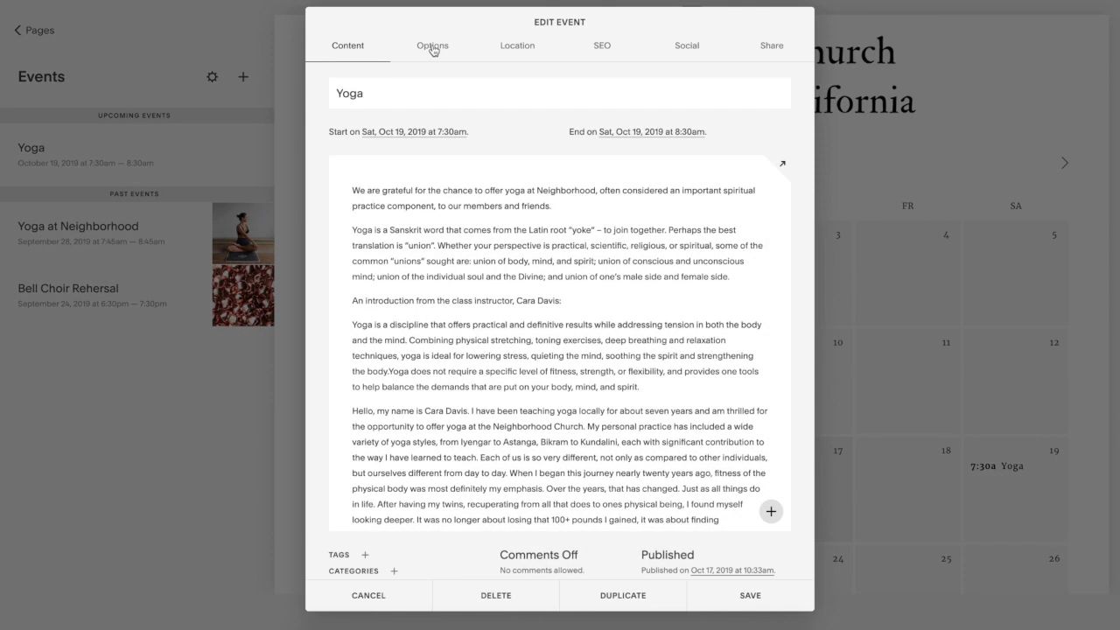
- In the event's Options, search stock photos for 'yoga' and add one as the thumbnail
{"action": "left_click", "coordinate": [431, 46]}
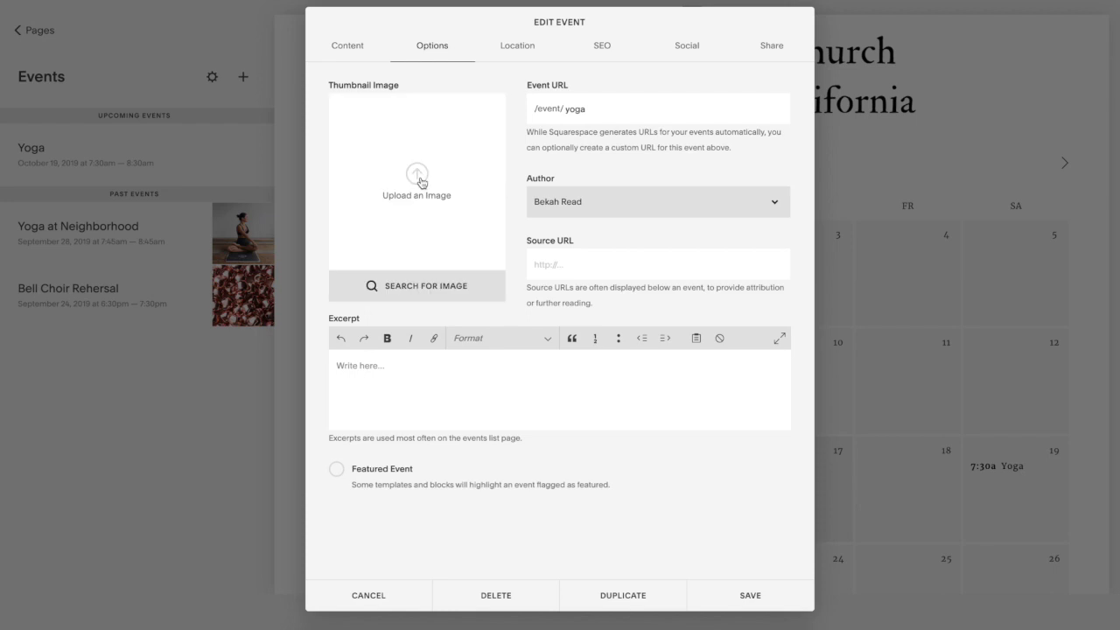
{"action": "left_click", "coordinate": [430, 289]}
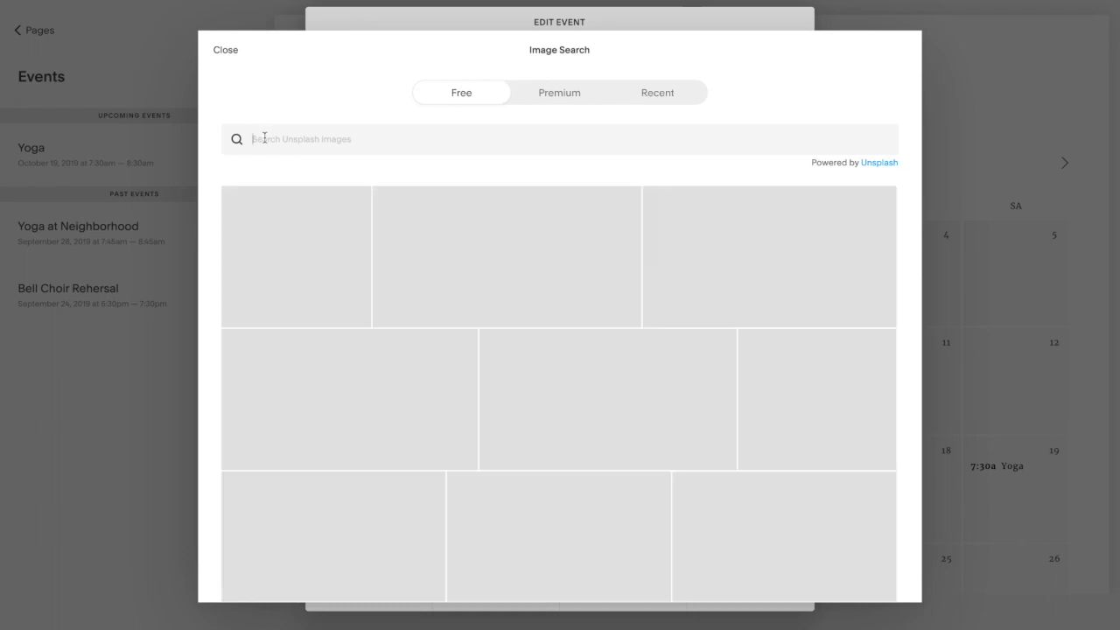
{"action": "left_click", "coordinate": [264, 138]}
{"action": "type", "text": "yoga"}
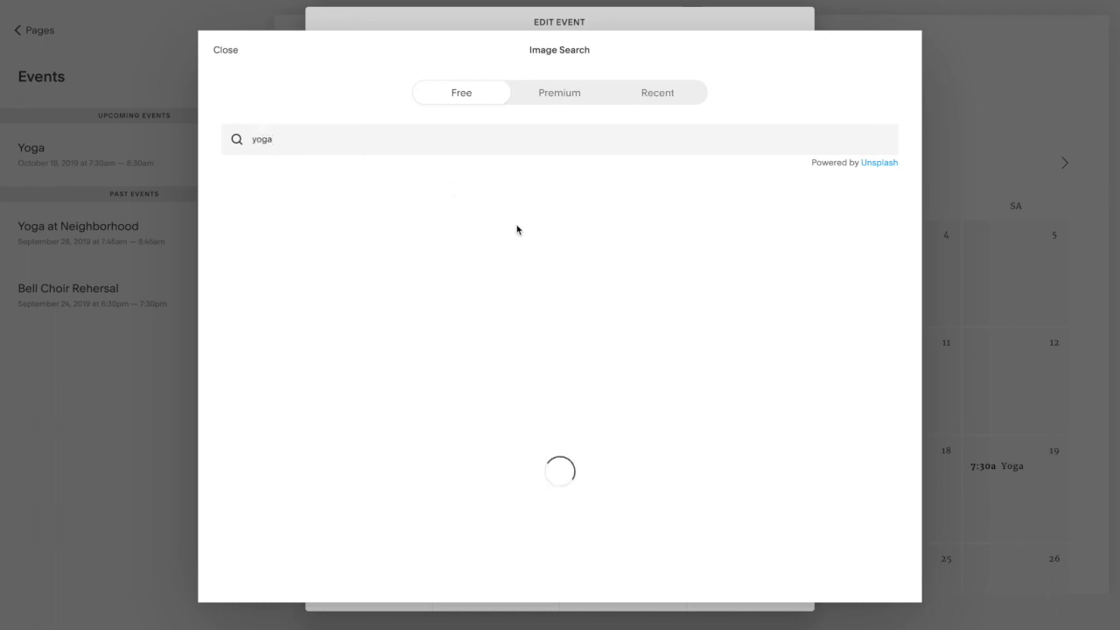
{"action": "mouse_move", "coordinate": [499, 245]}
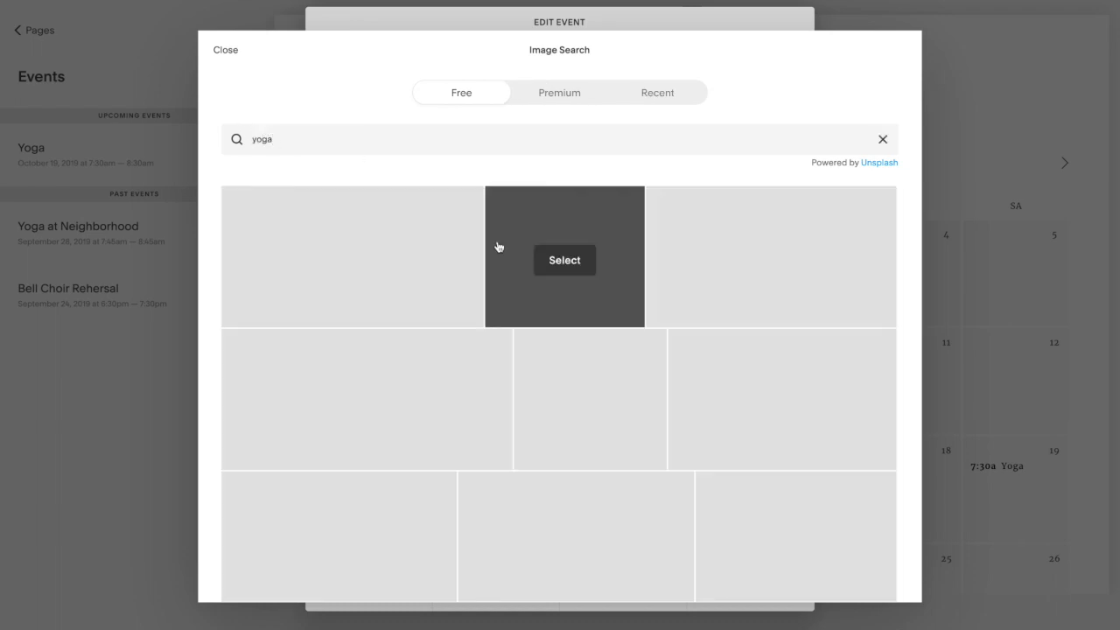
{"action": "left_click", "coordinate": [560, 260]}
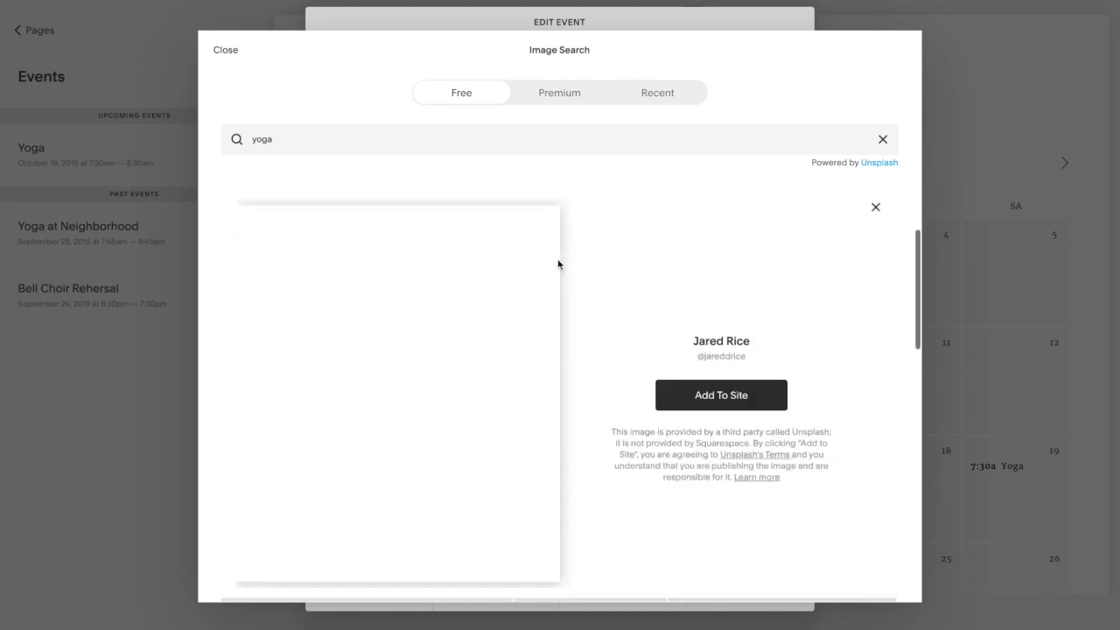
{"action": "left_click", "coordinate": [730, 393]}
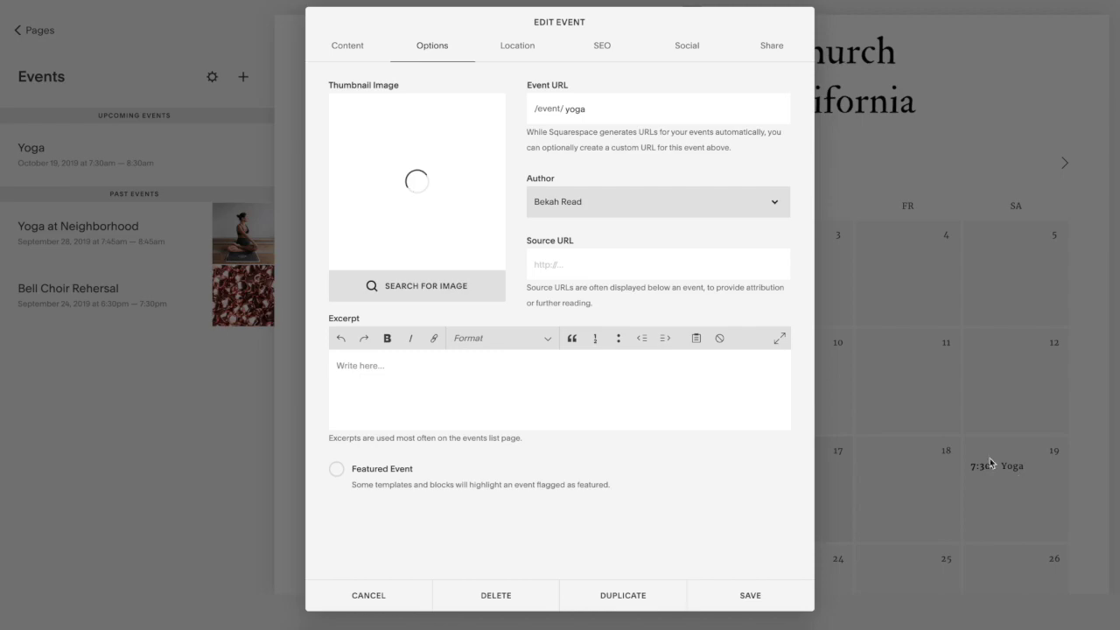
- Save the Yoga event and check its photo on the full Calendar page
{"action": "left_click", "coordinate": [750, 595]}
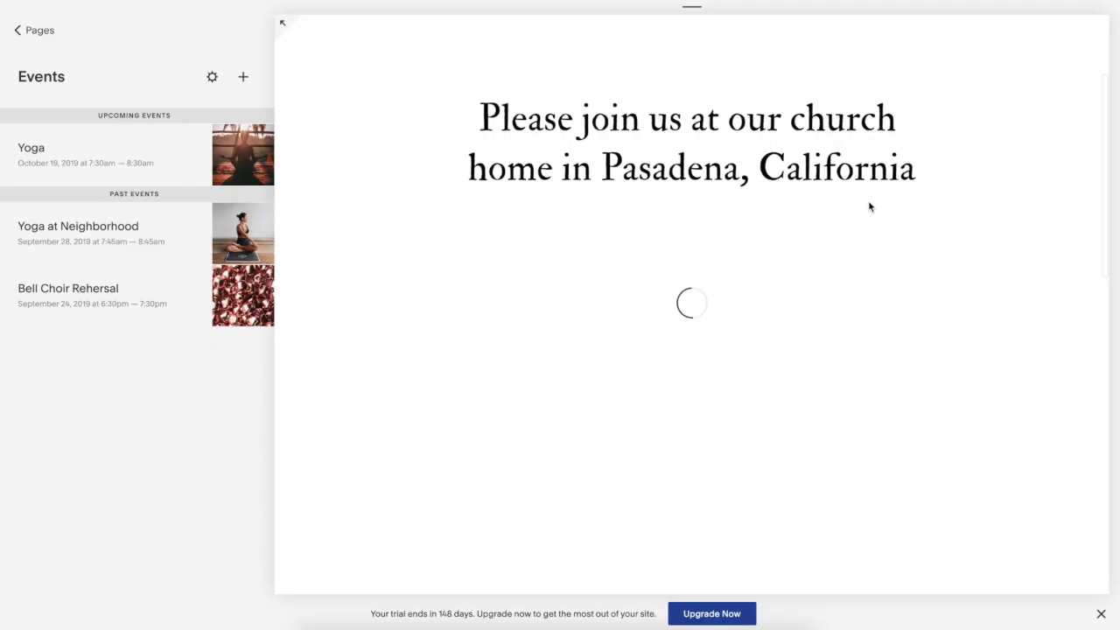
{"action": "scroll", "coordinate": [870, 205], "scroll_direction": "down", "scroll_amount": 3}
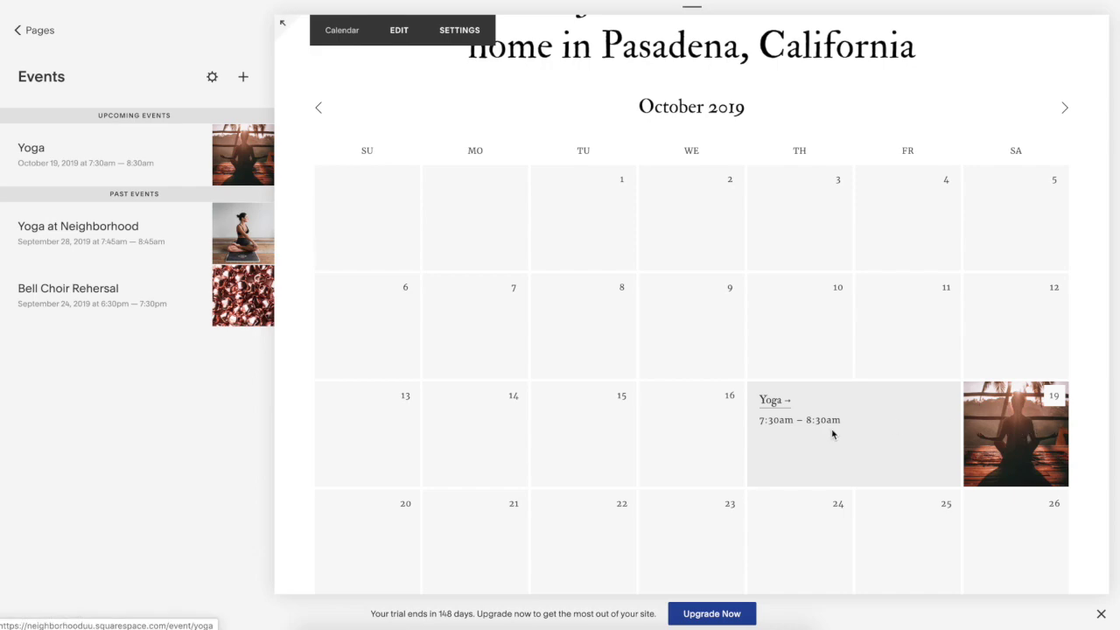
{"action": "scroll", "coordinate": [1002, 417], "scroll_direction": "up", "scroll_amount": 3}
{"action": "mouse_move", "coordinate": [638, 111]}
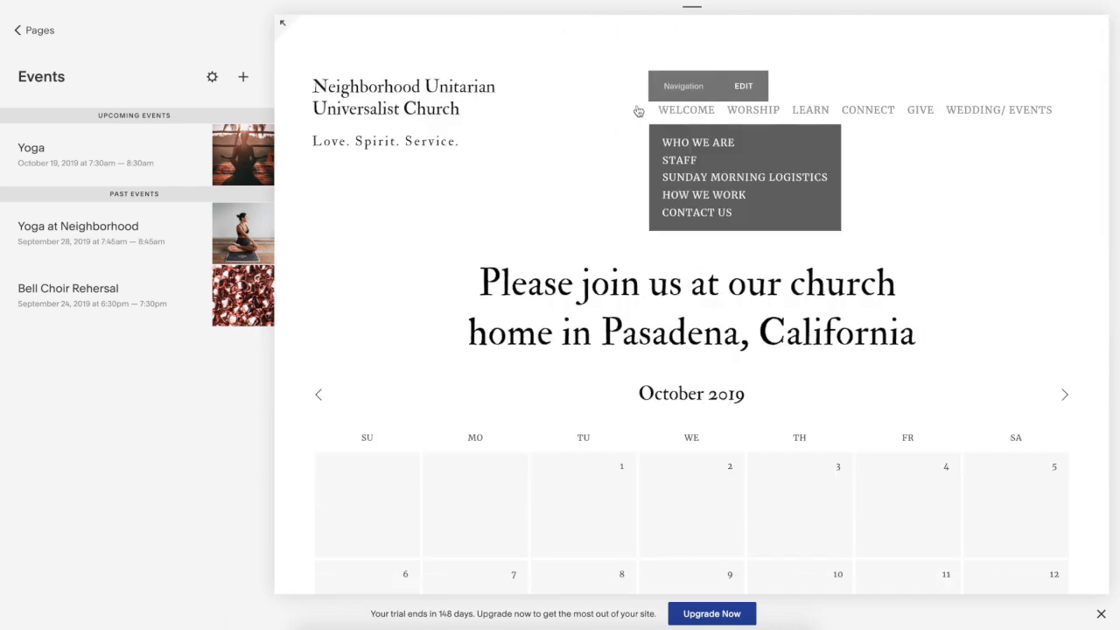
- Go to the home page and find Yoga on October 19 in its calendar
{"action": "left_click", "coordinate": [353, 107]}
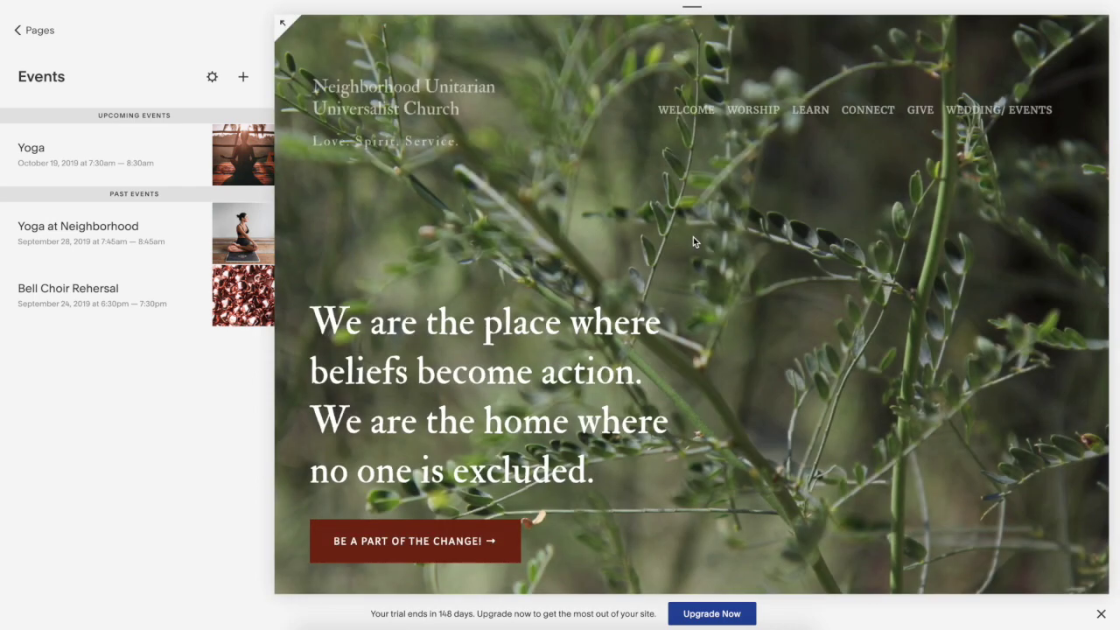
{"action": "scroll", "coordinate": [694, 242], "scroll_direction": "down", "scroll_amount": 10}
{"action": "scroll", "coordinate": [693, 241], "scroll_direction": "down", "scroll_amount": 10}
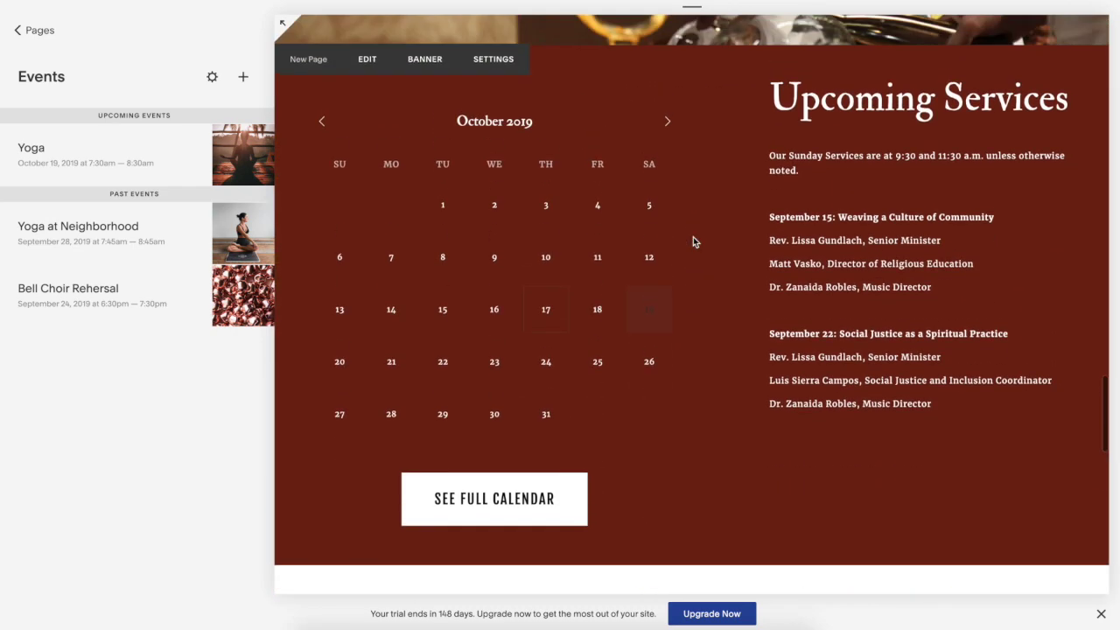
{"action": "mouse_move", "coordinate": [652, 305]}
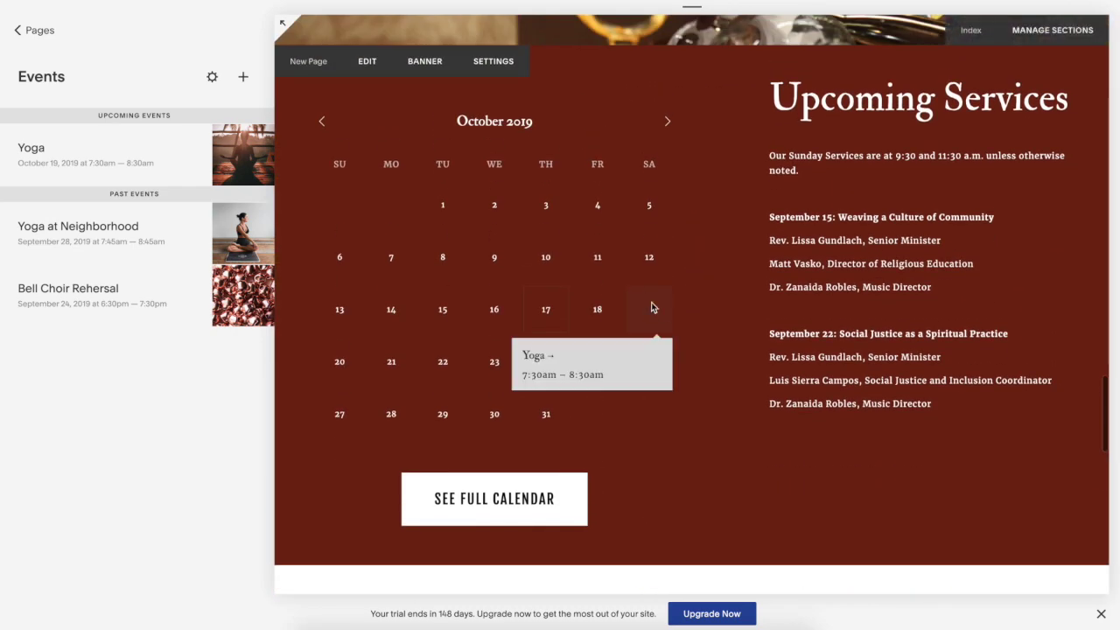